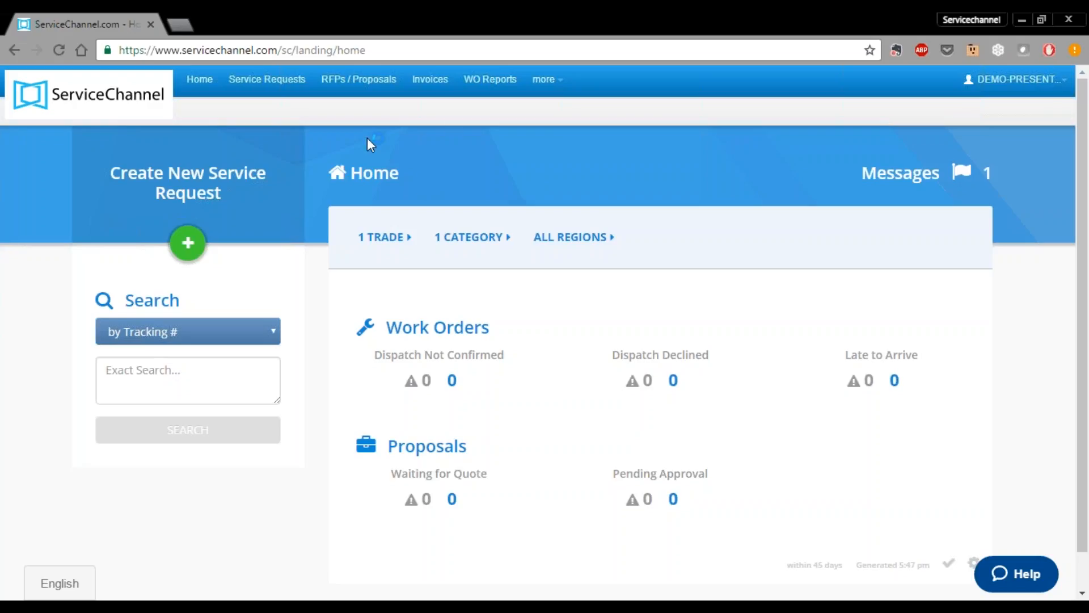
- Search Service Requests with empty fields and start a request for location 200
left_click(267, 79)
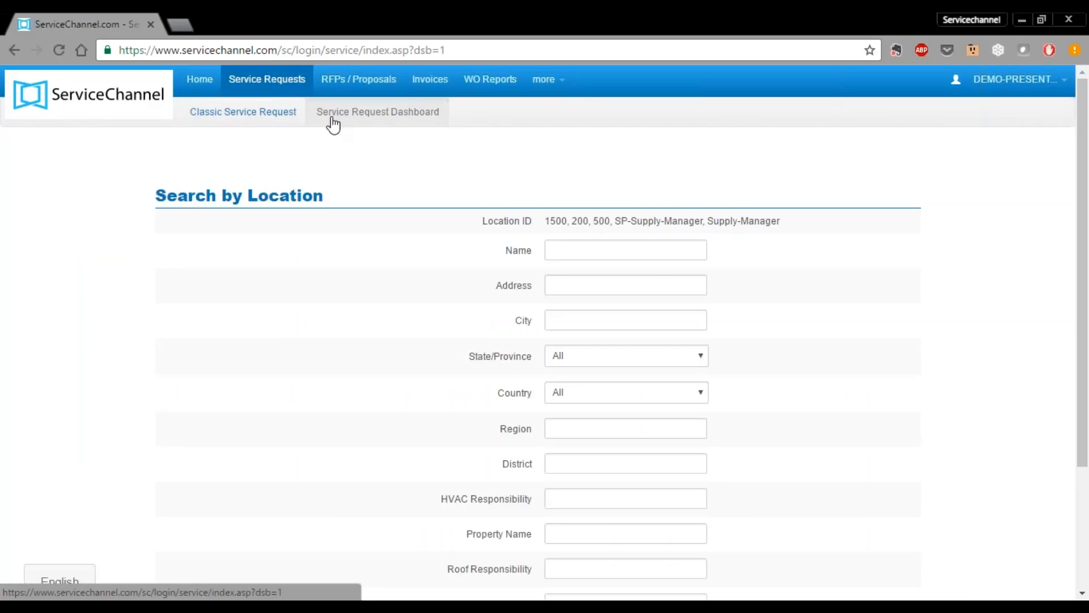
scroll(588, 210, "down", 1)
scroll(595, 213, "down", 3)
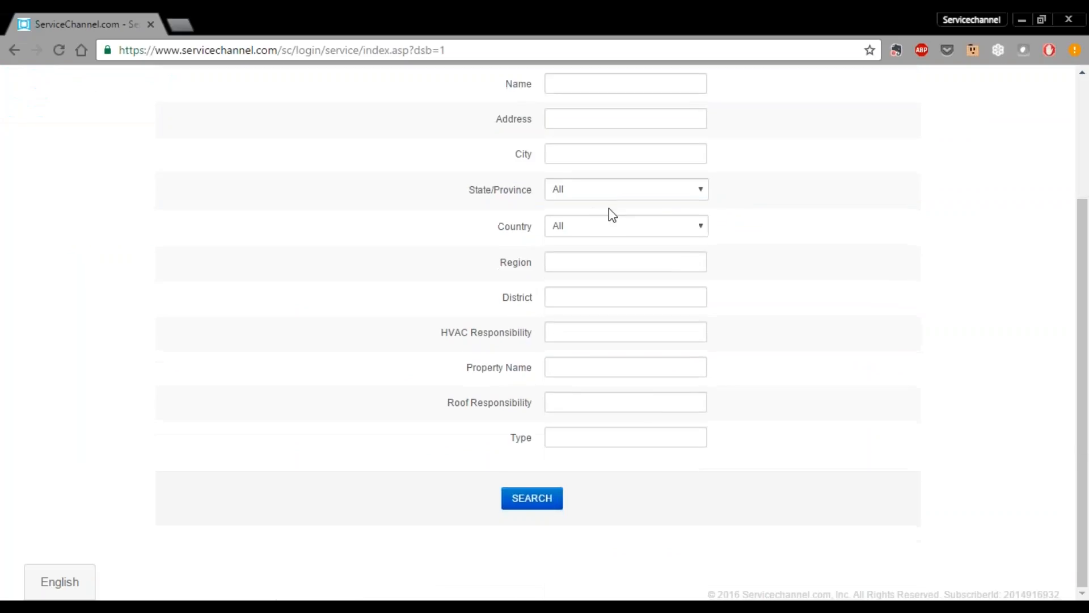
left_click(536, 504)
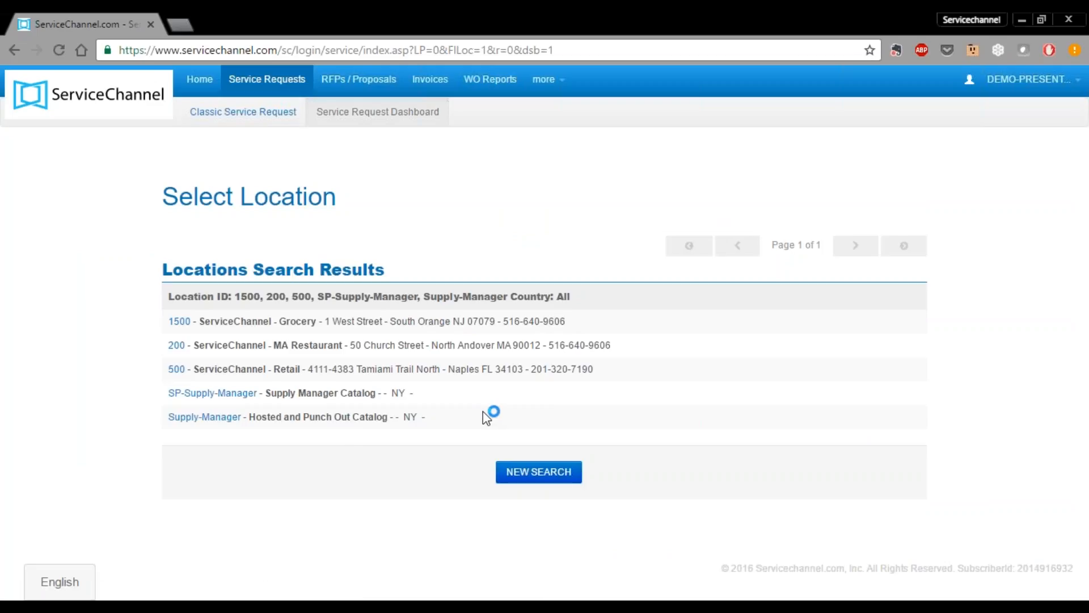
left_click(176, 346)
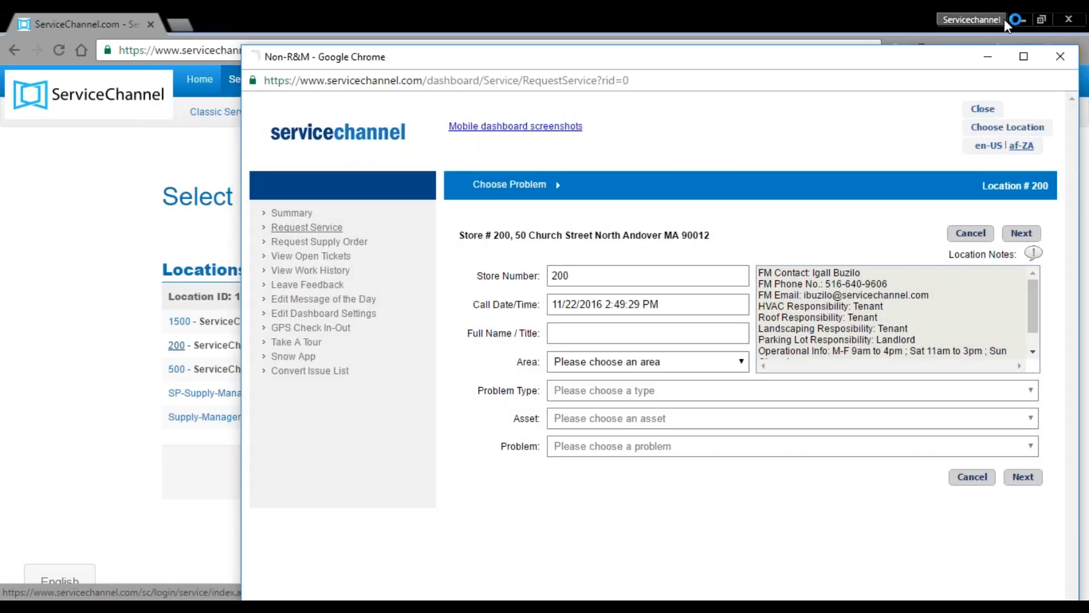
- Maximize the store 200 request window and choose Request Supply Order
left_click(1021, 64)
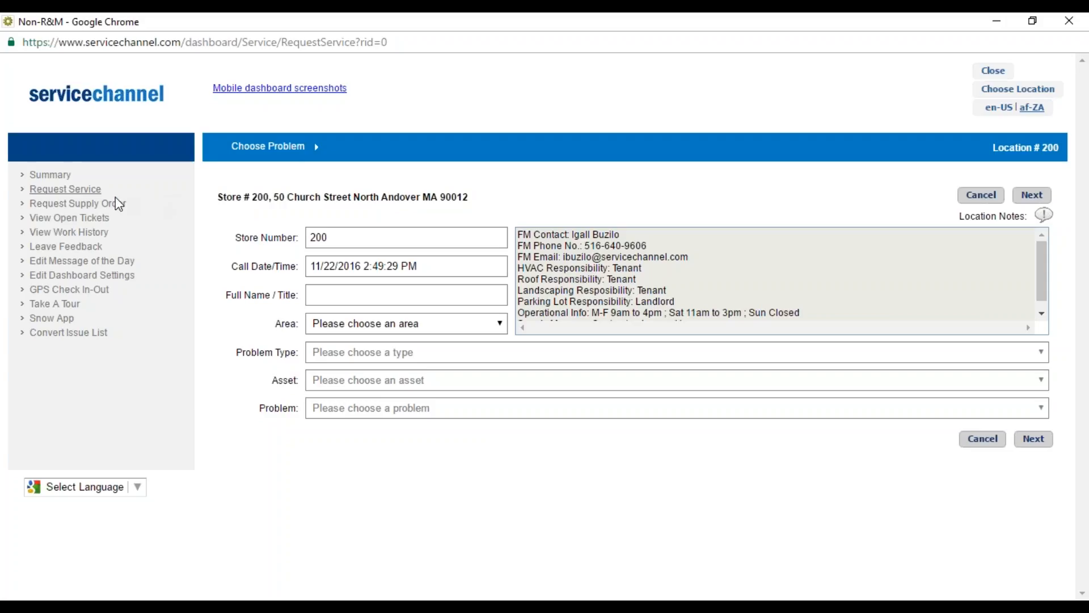
left_click(82, 206)
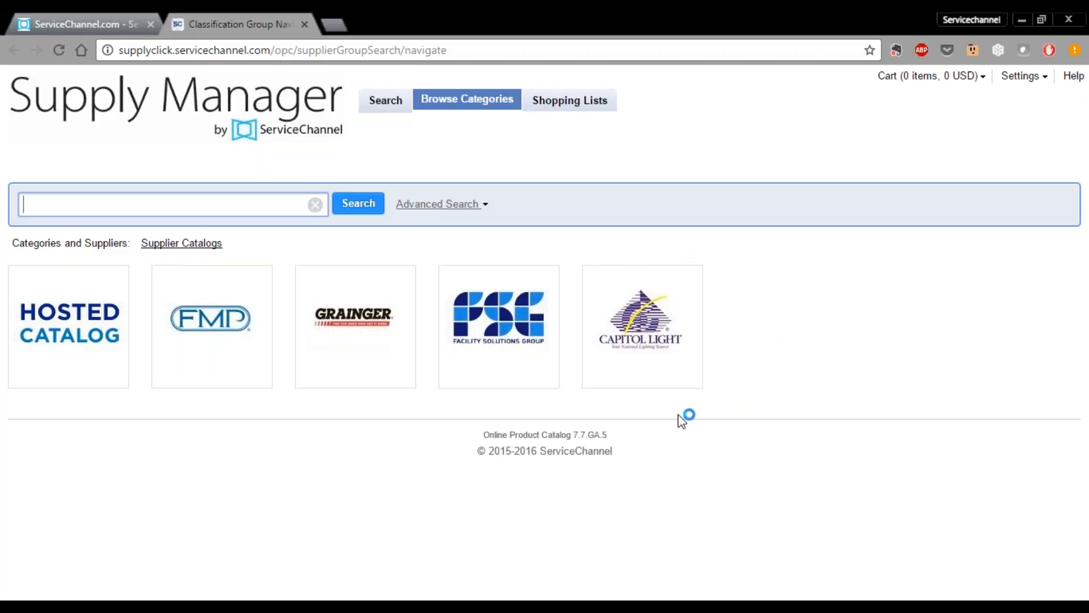
- Open the Capitol Light catalog and launch its Punchout for Demo ordering site
left_click(657, 335)
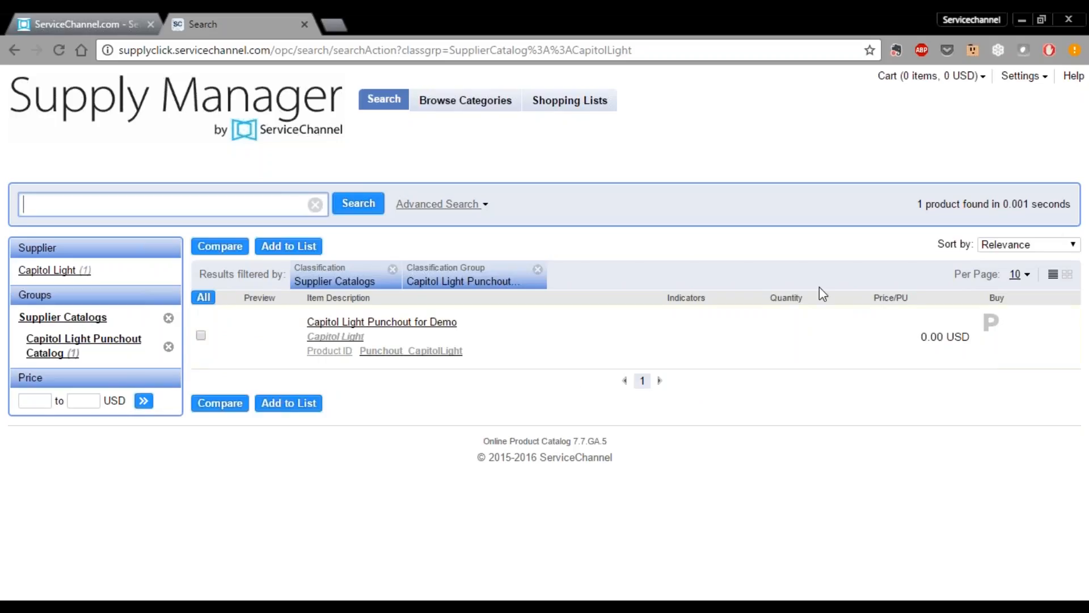
left_click(991, 325)
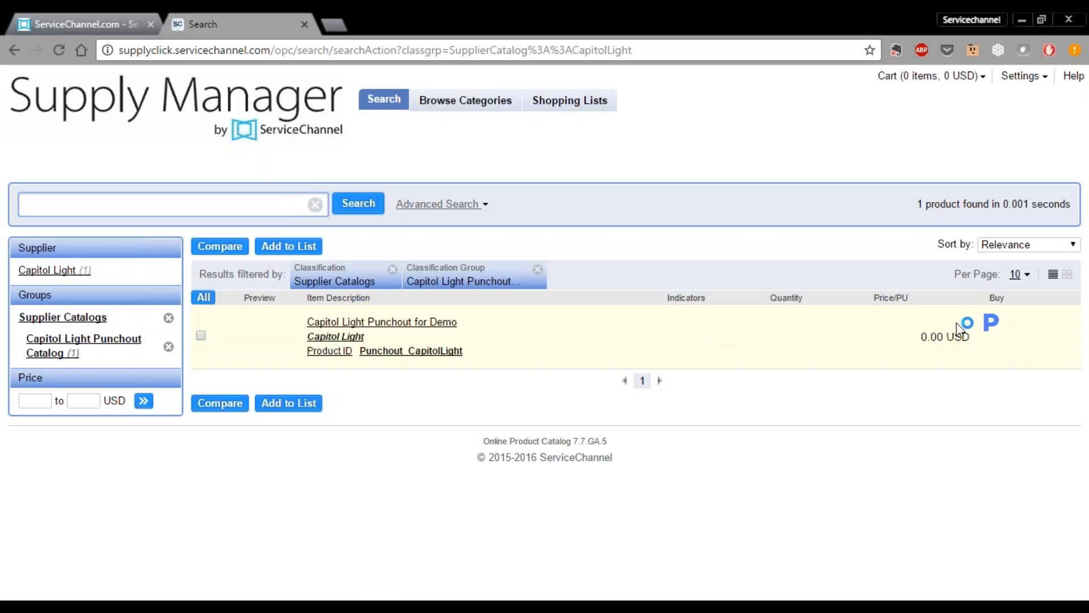
left_click(992, 327)
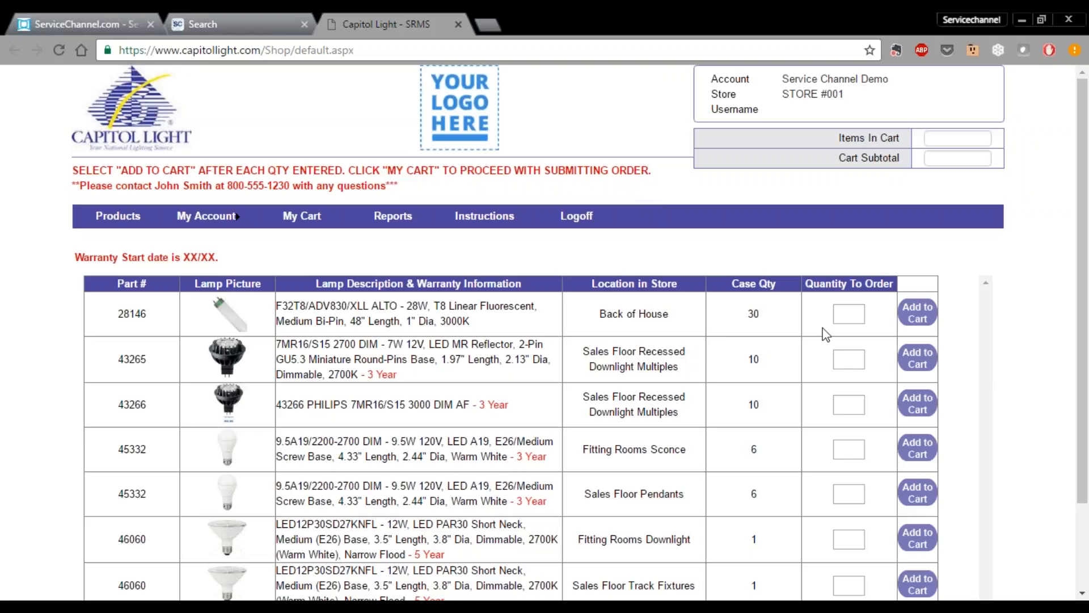
- Add quantity 1 of lamps 28146 and 43265 to the cart and view My Cart
left_click(851, 314)
type("1")
left_click(848, 358)
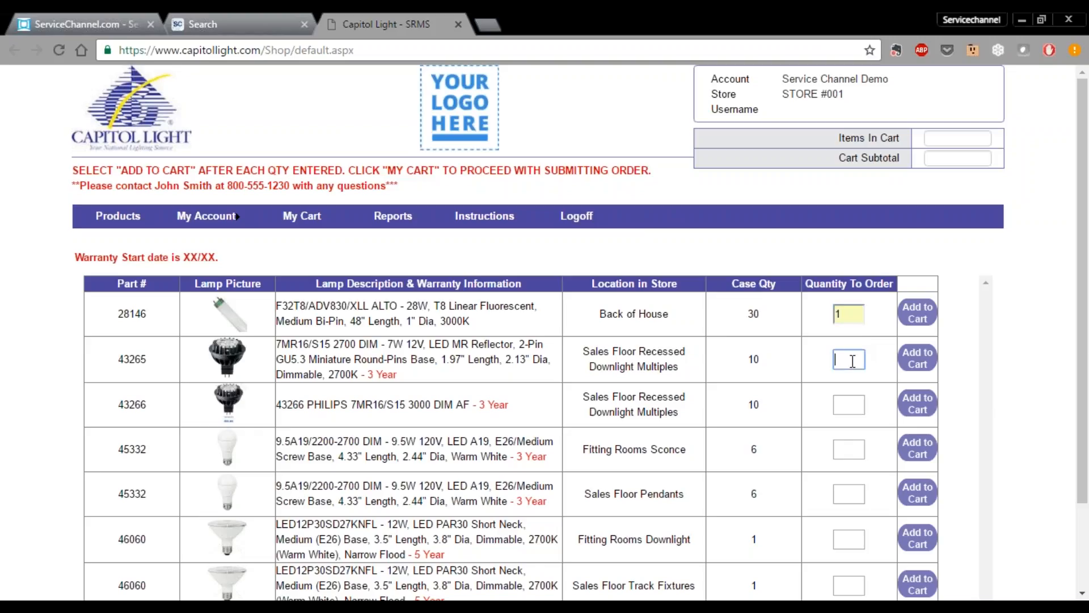
type("1")
left_click(917, 315)
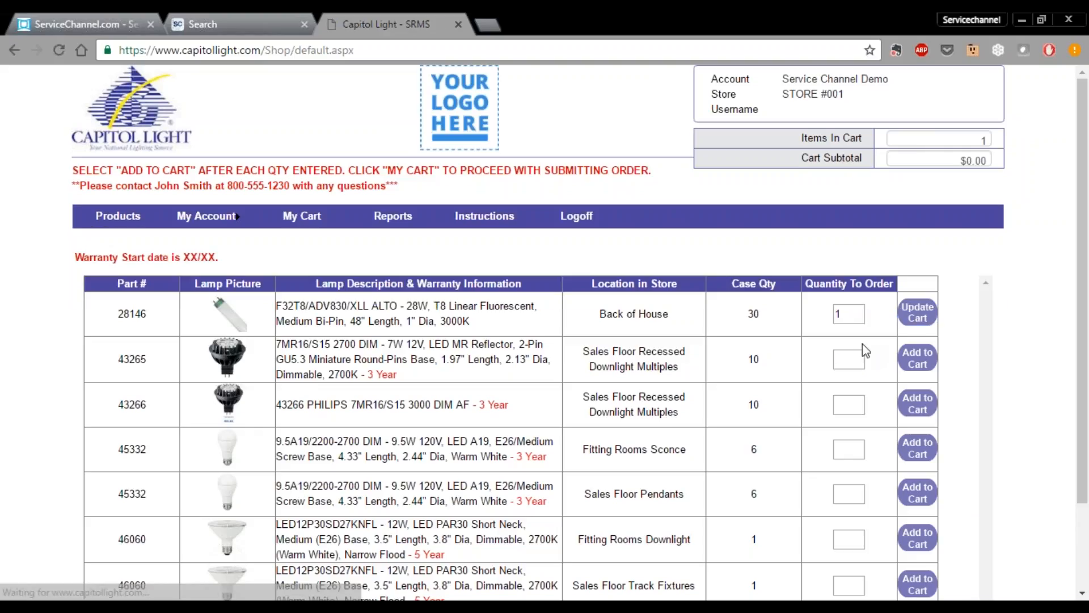
left_click(851, 359)
type("1")
left_click(916, 363)
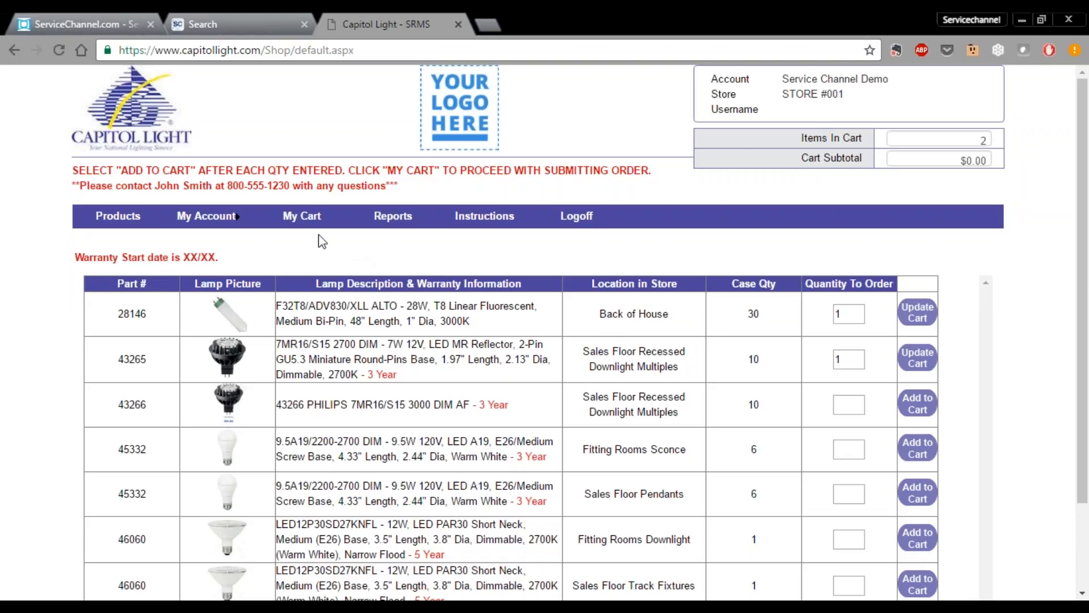
left_click(302, 216)
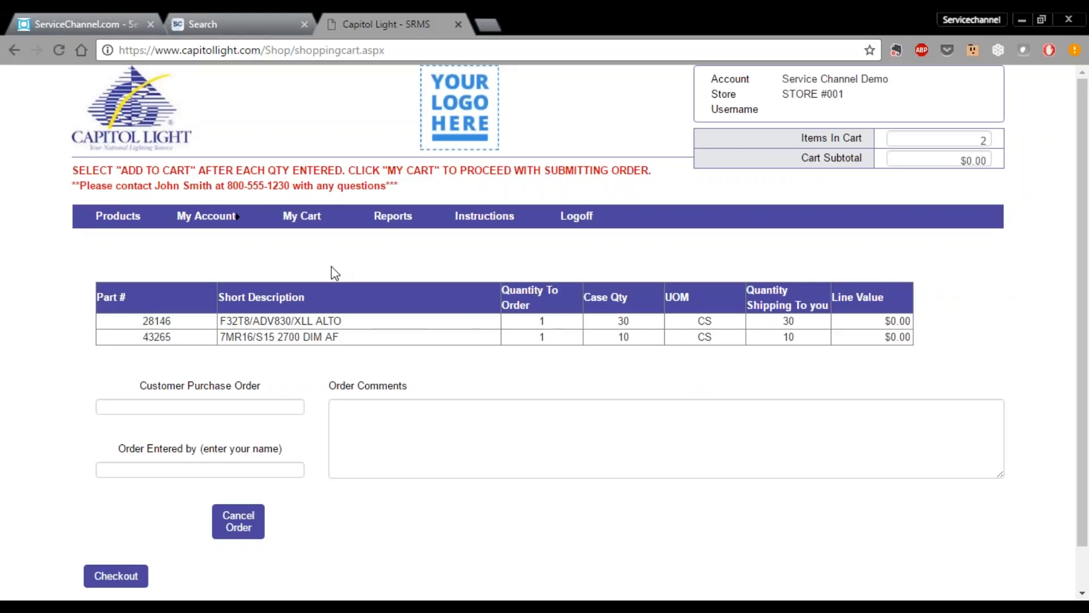
- Check out both lamps into the Supply Manager cart and return to Browse Categories
left_click(117, 576)
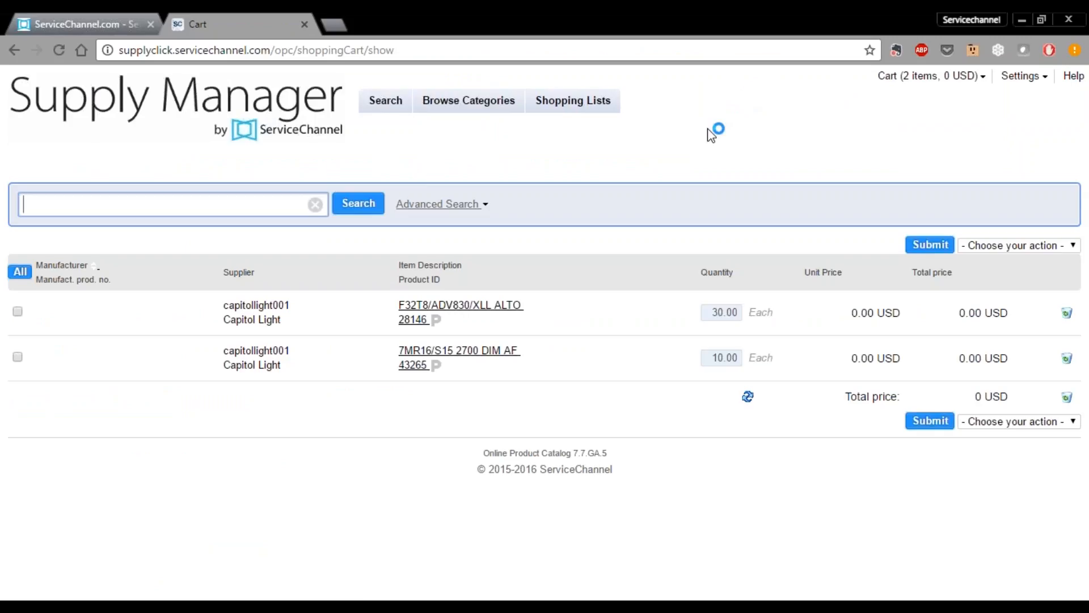
mouse_move(920, 84)
left_click(464, 111)
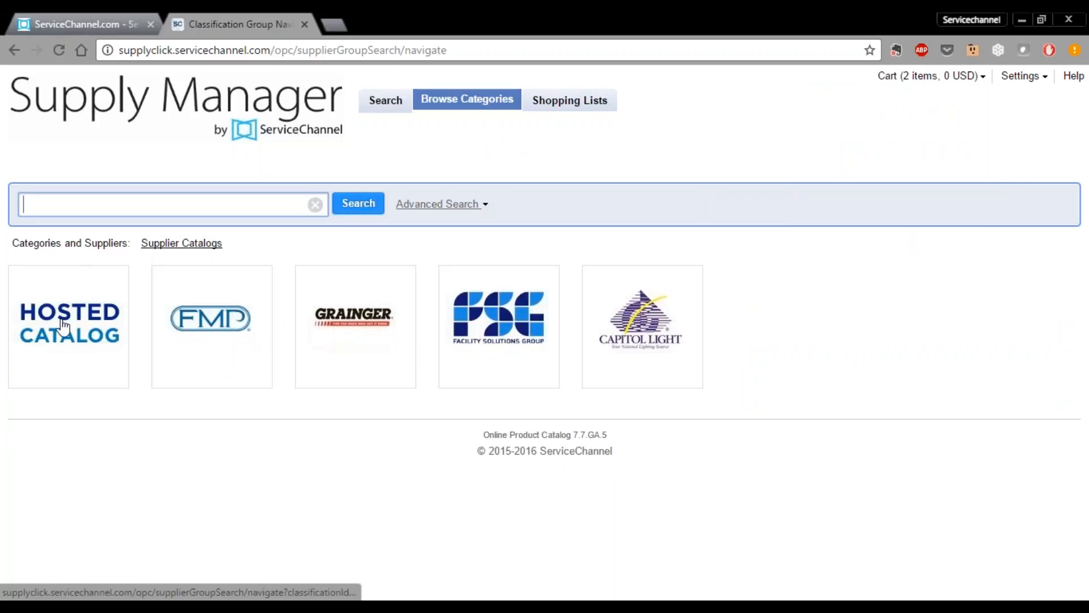
- Open the Hosted Catalog and show its Cleaning Supplies category
left_click(79, 328)
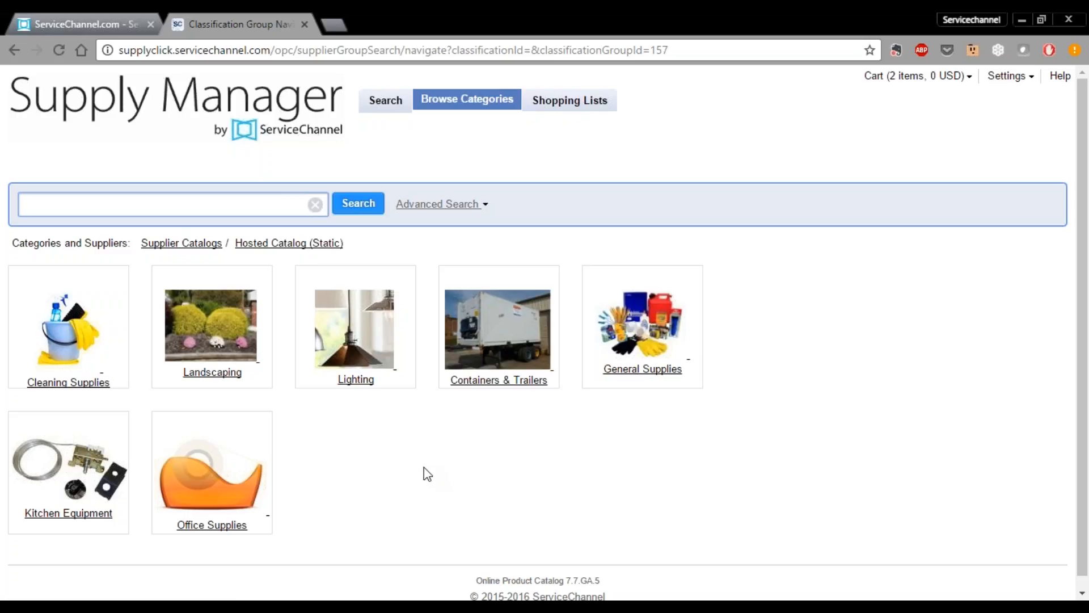
left_click(88, 383)
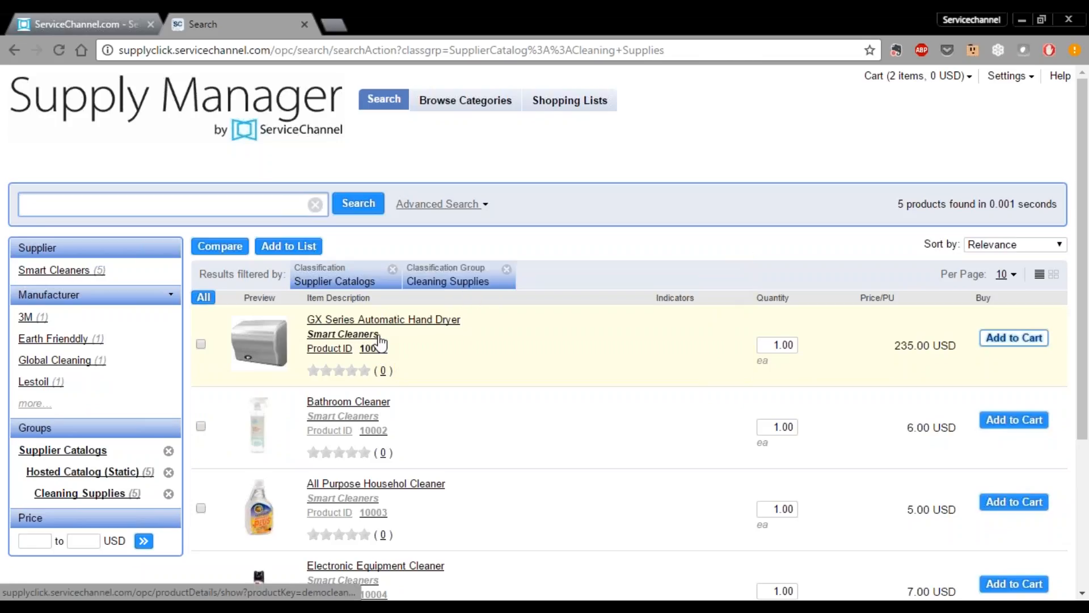
- Open the GX Series Automatic Hand Dryer product details page
mouse_move(335, 319)
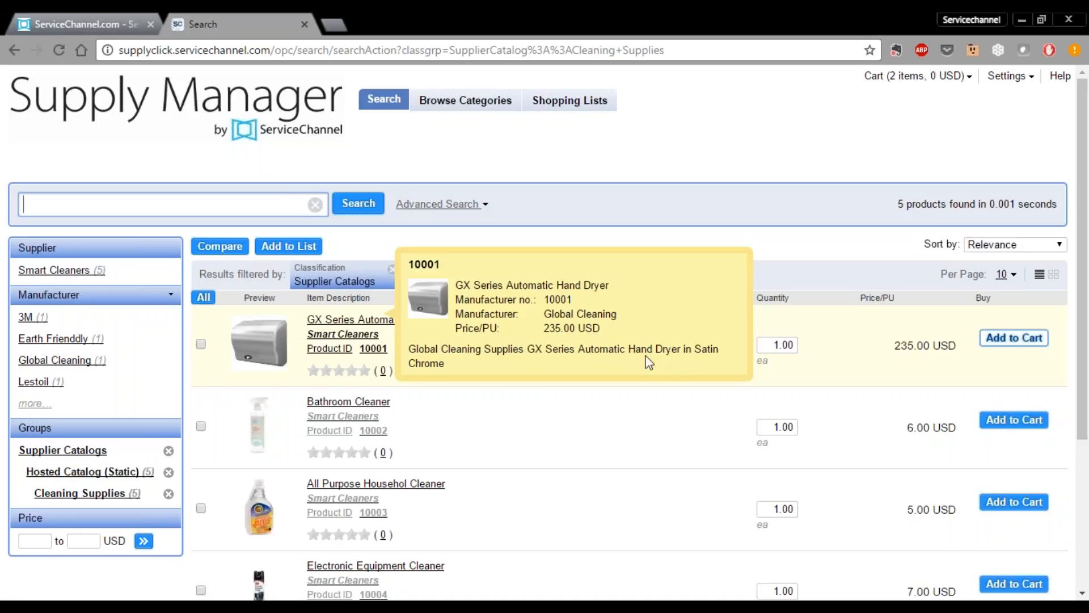
left_click(624, 362)
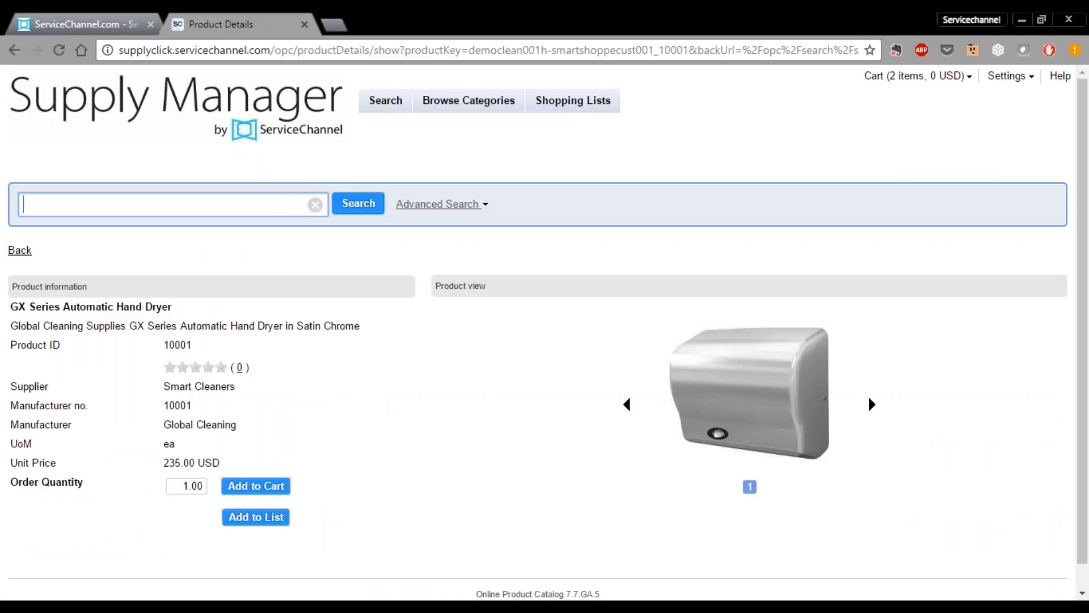
- View the hand dryer image, add one dryer to the cart, and go back to results
left_click(752, 388)
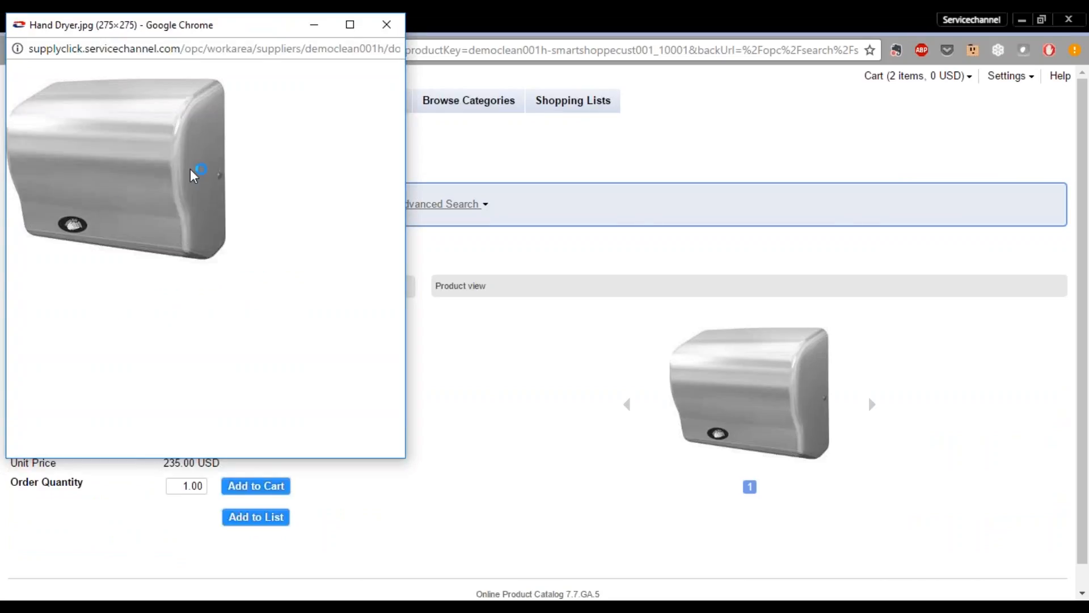
left_click(387, 25)
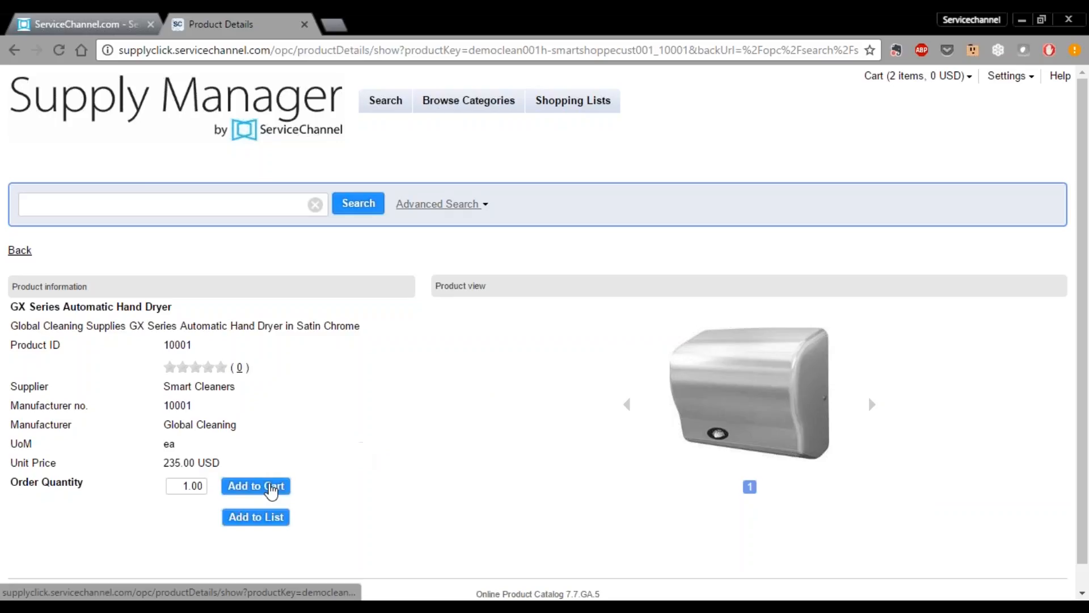
left_click(271, 488)
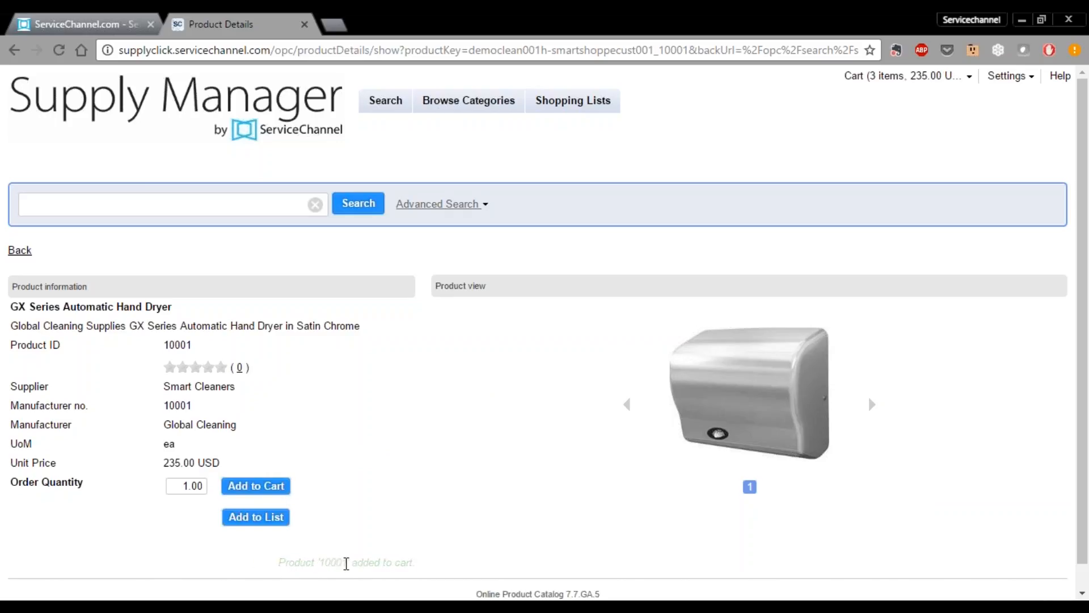
left_click(23, 253)
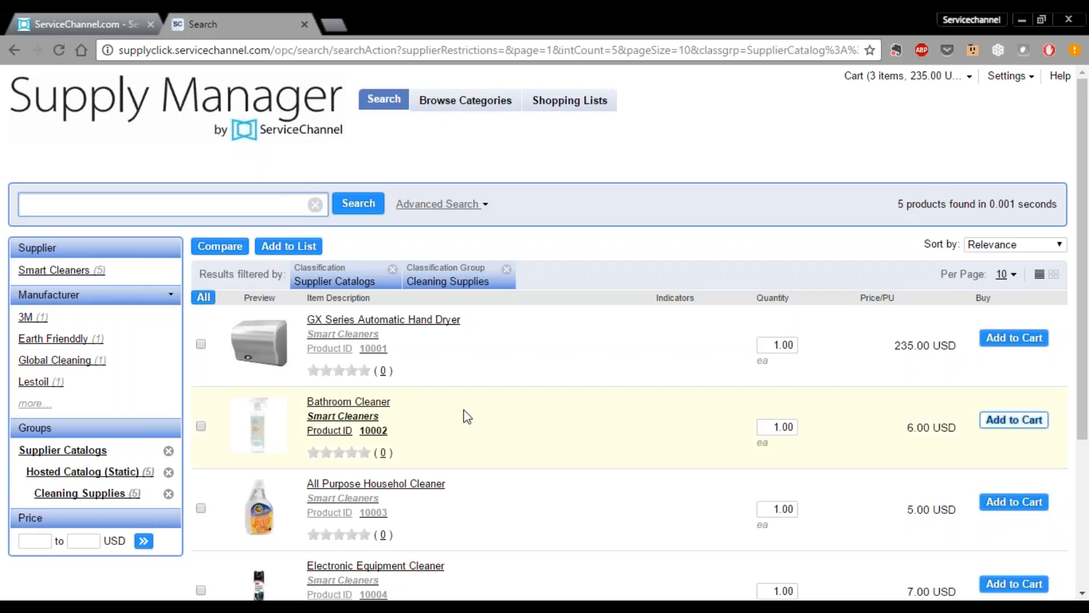
- Add 2 Bathroom Cleaners to the cart (4 items, 247.00 USD) and return to Browse Categories
left_click(769, 432)
type("2")
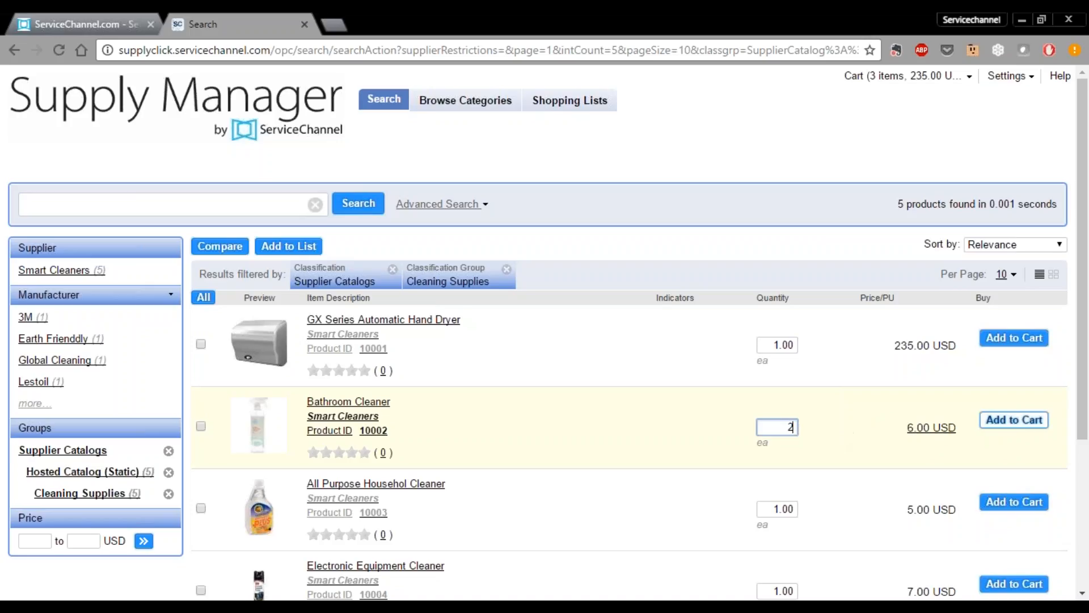
left_click(1007, 427)
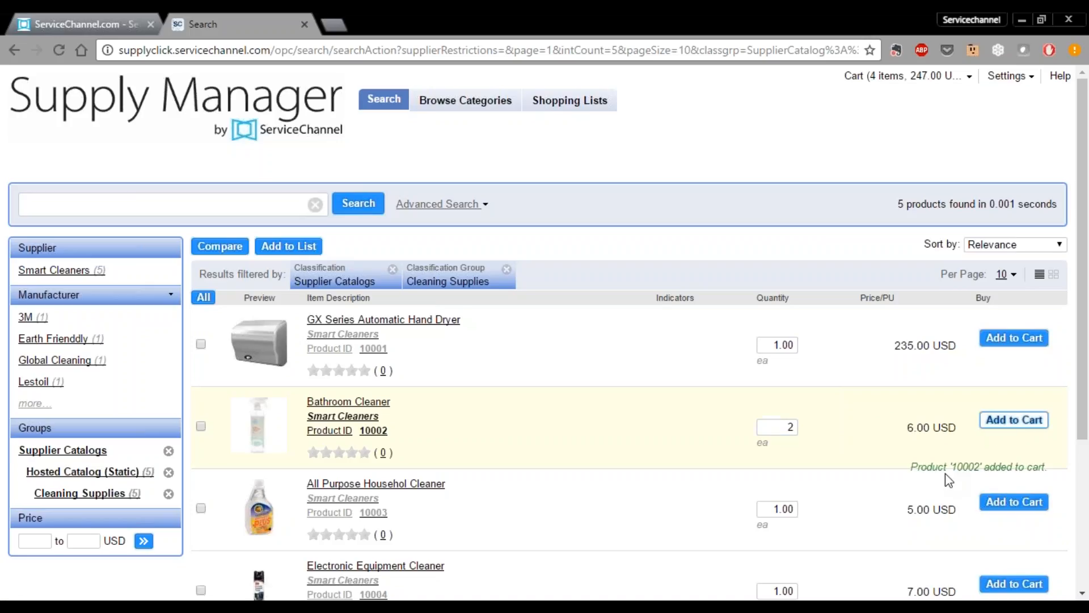
mouse_move(903, 76)
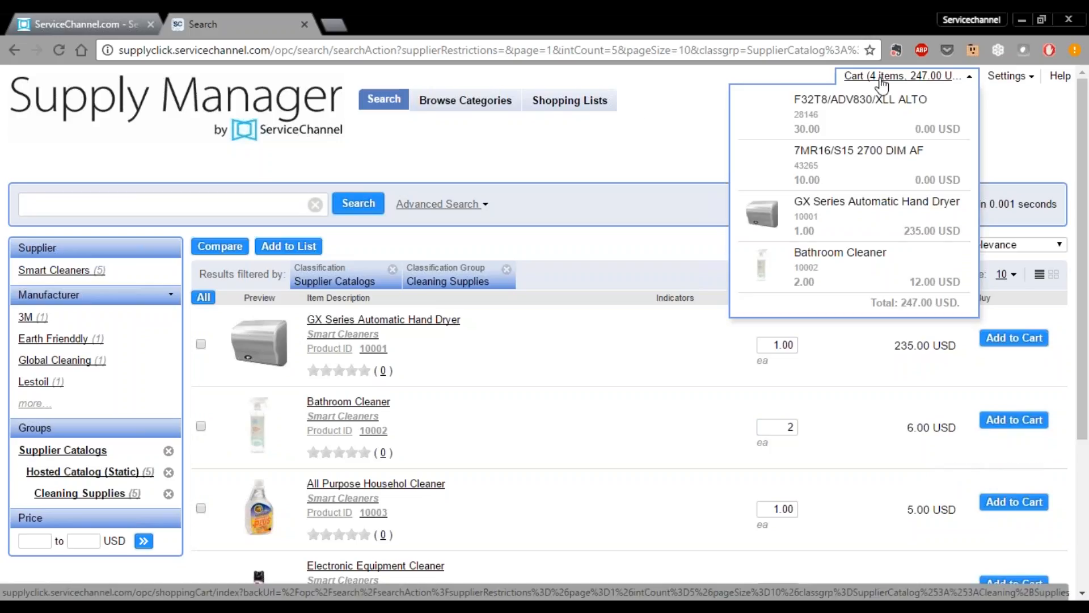
left_click(486, 103)
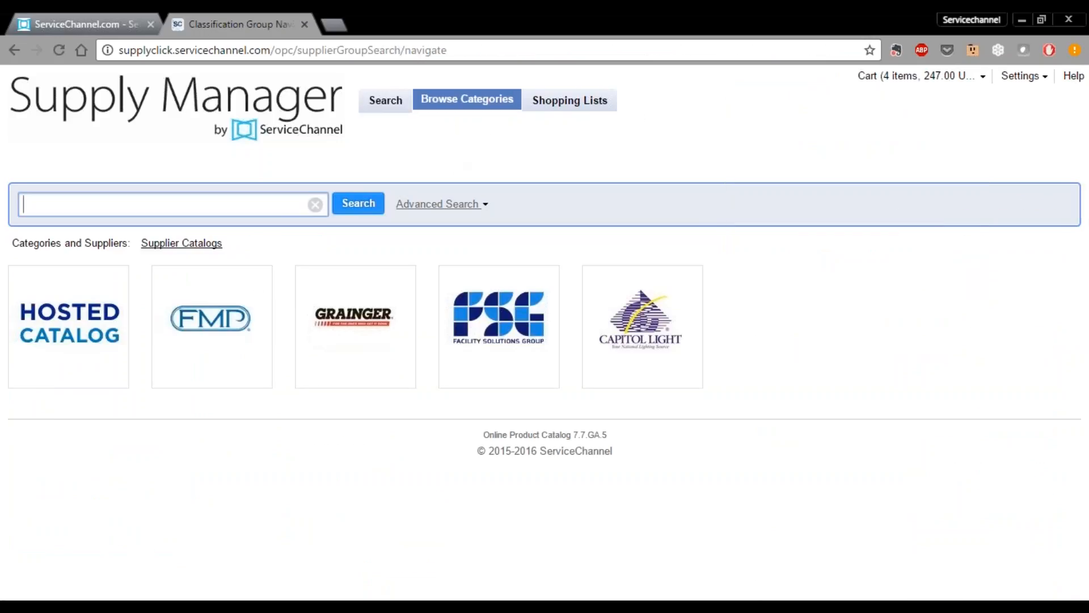
- Open the Hosted Catalog's General Supplies category and scroll through its six products
left_click(73, 346)
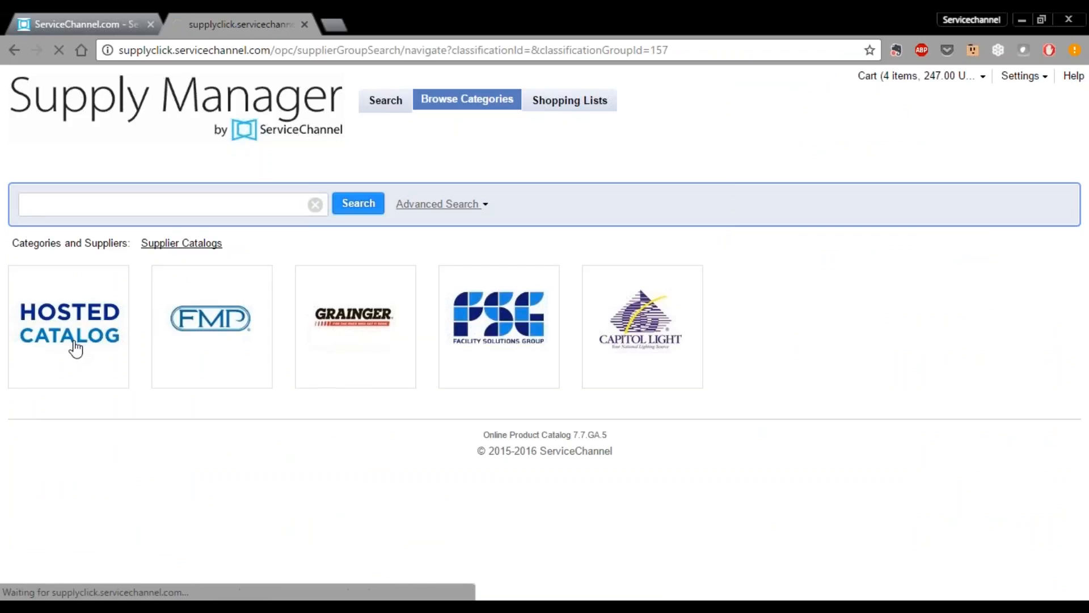
left_click(632, 370)
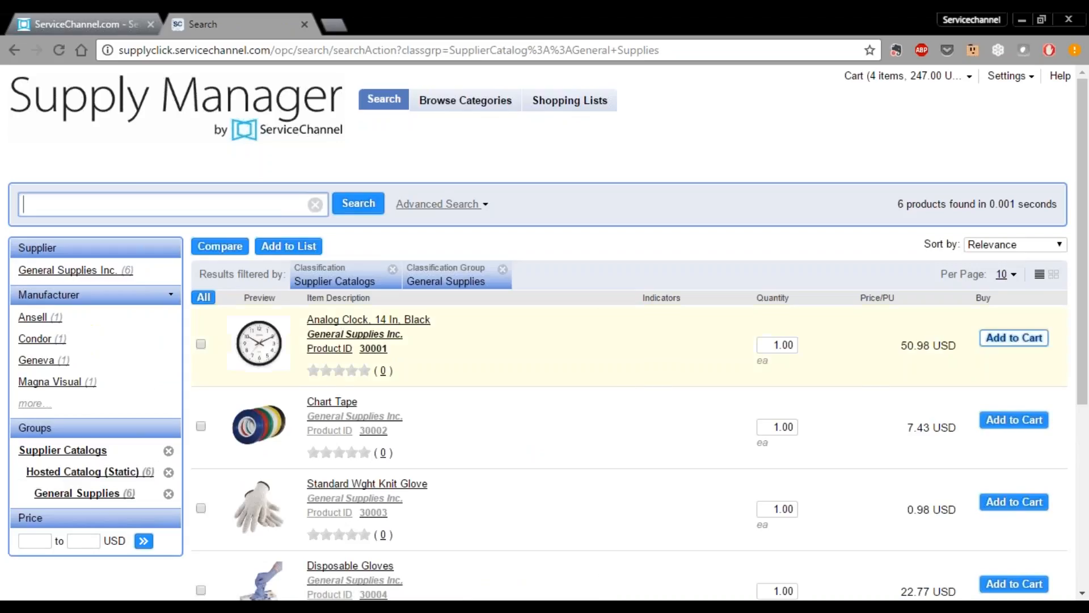
scroll(389, 360, "down", 5)
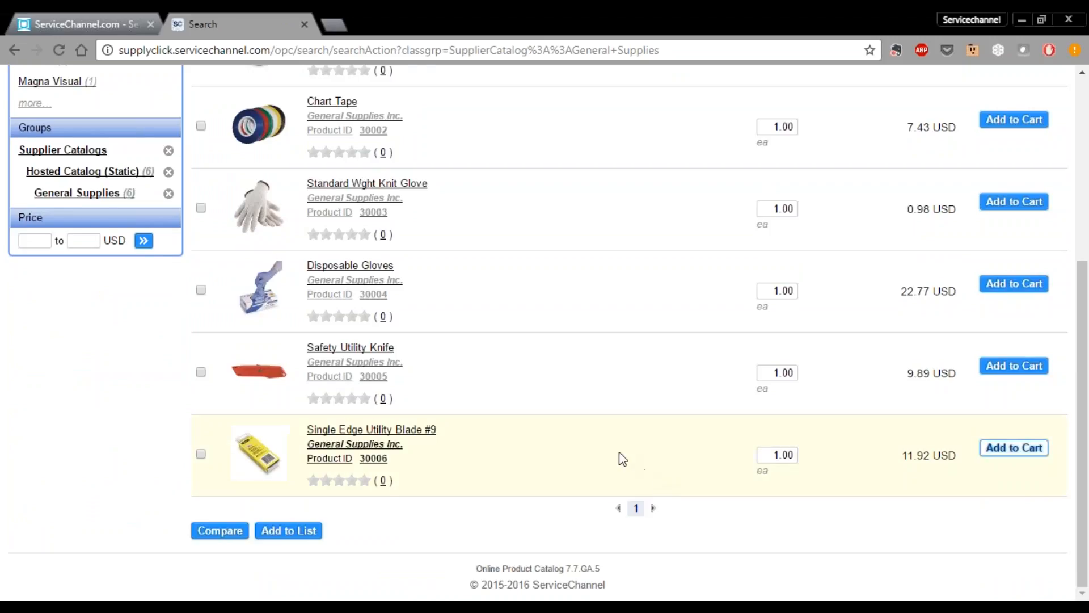
scroll(618, 457, "up", 4)
scroll(605, 454, "up", 1)
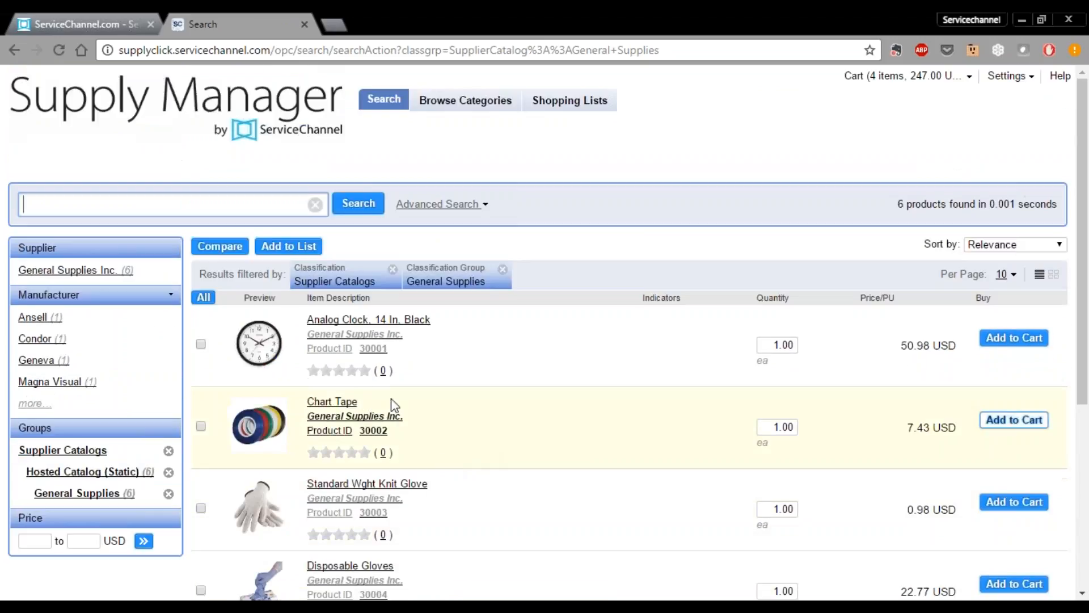
- Search for 'gloves' and add the Standard Wght Knit Glove and Rigger Gloves (pair) to the cart
type("gloves")
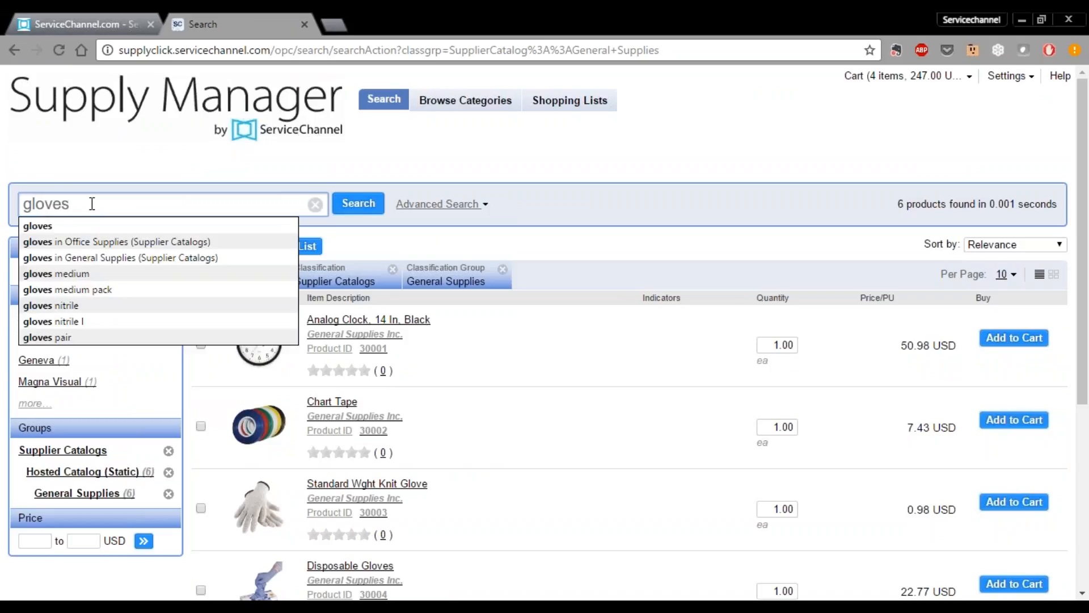
key("Return")
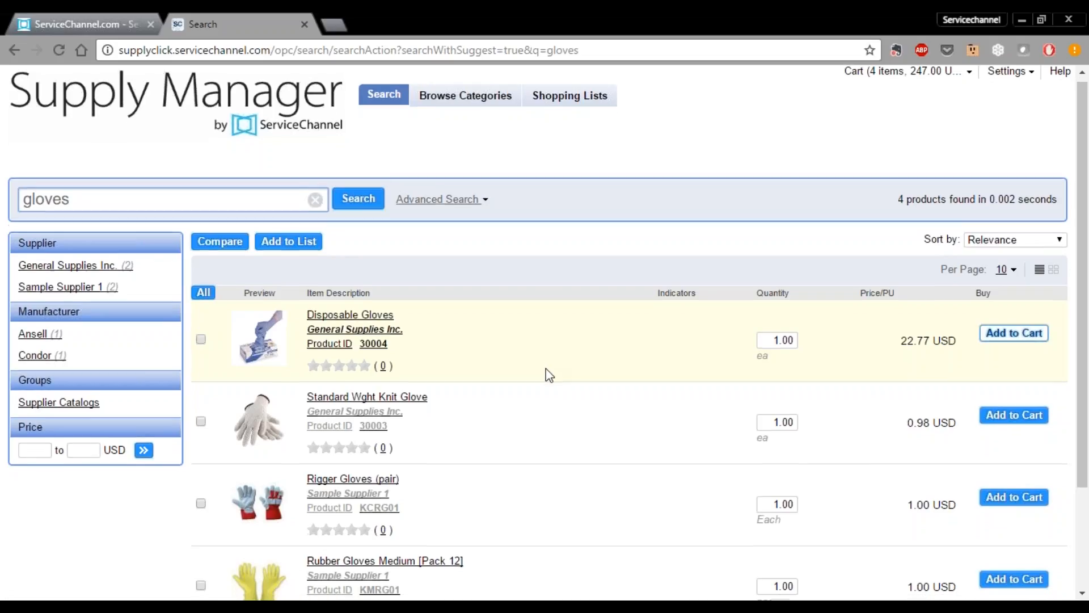
scroll(546, 372, "down", 2)
scroll(495, 354, "up", 2)
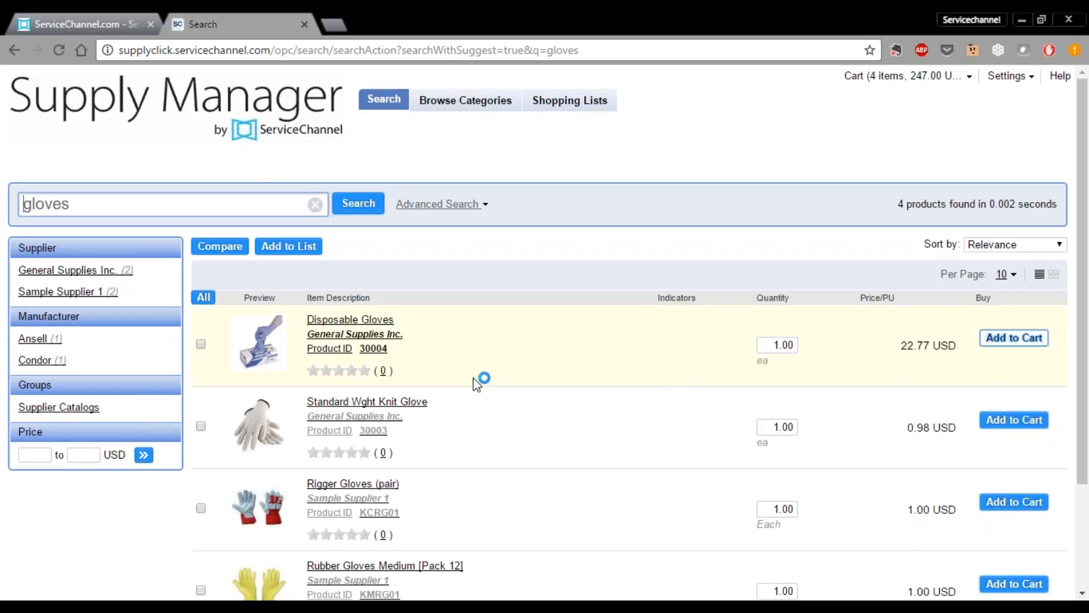
left_click(1010, 426)
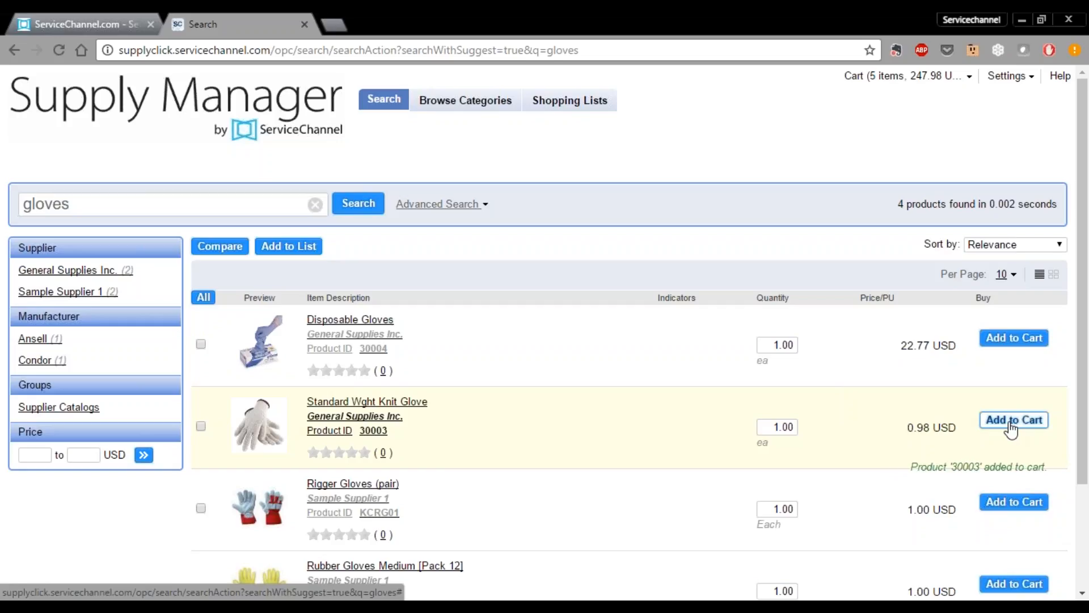
left_click(1019, 512)
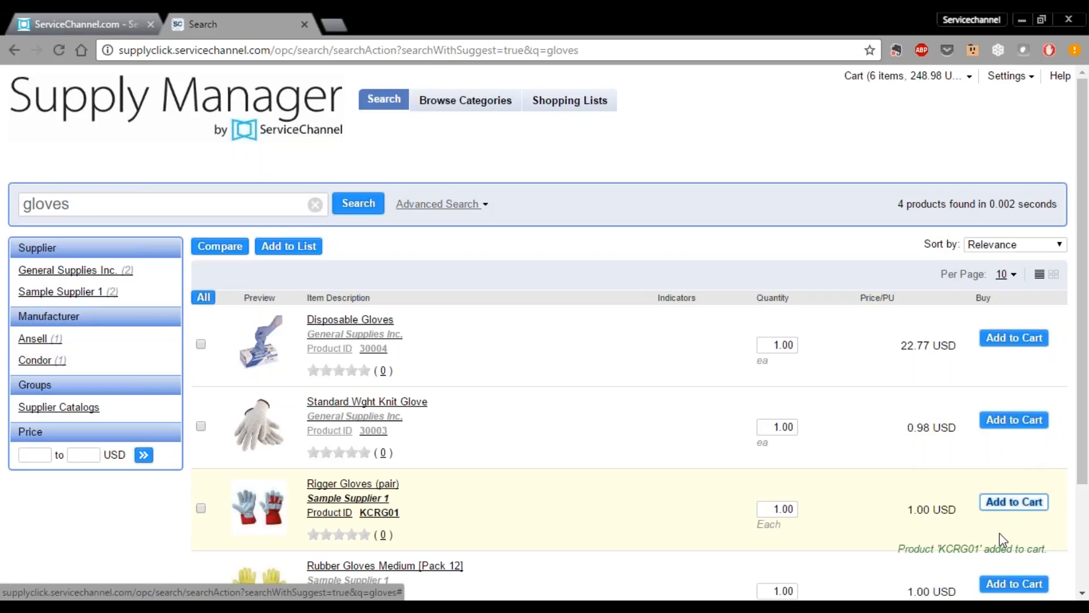
- Open the six-item cart totalling 248.98 USD and submit it as an order
left_click(908, 80)
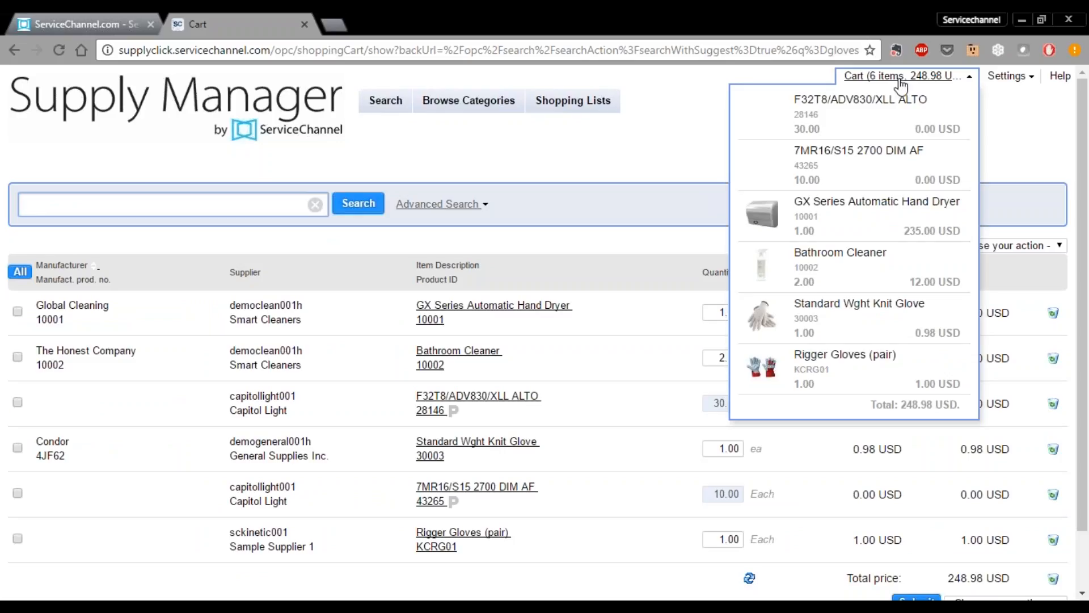
scroll(549, 175, "down", 2)
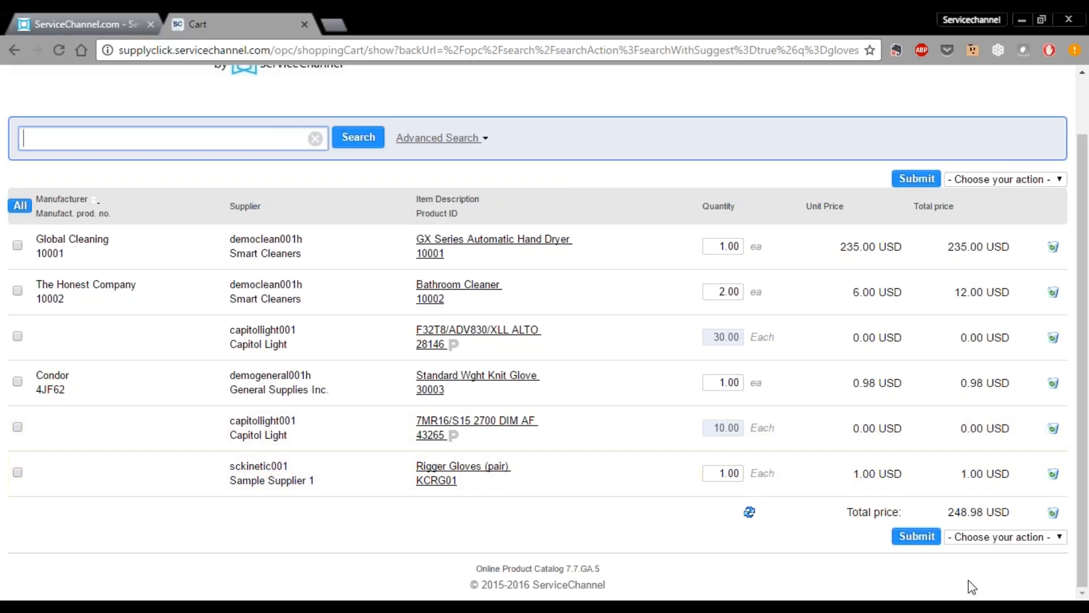
left_click(910, 540)
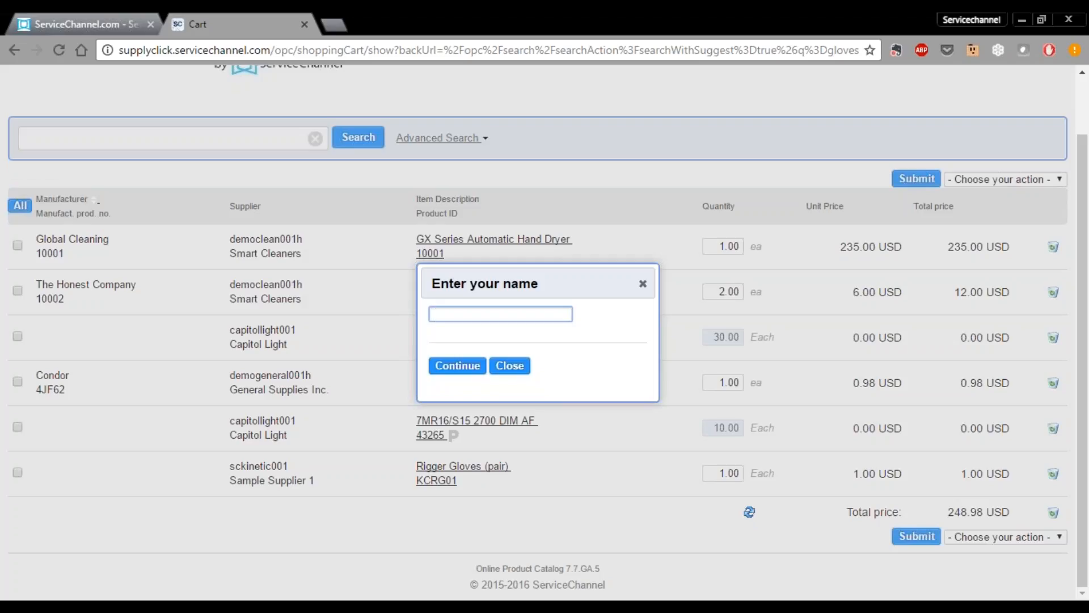
- Enter the user's full name in the name prompt and confirm, creating four work orders
left_click(457, 366)
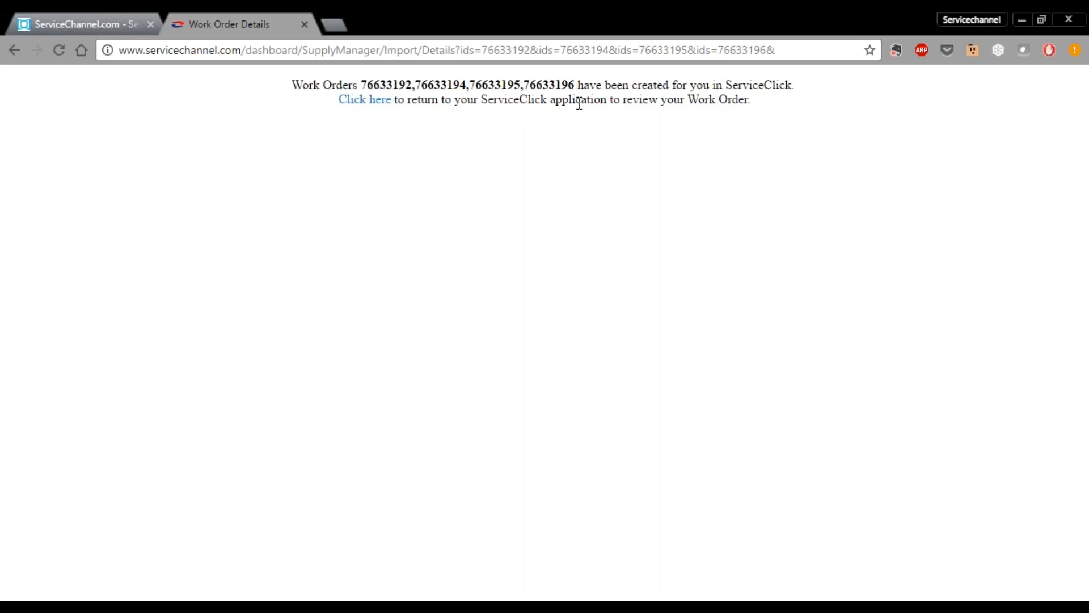
- Select the four new work order numbers, then return to the main ServiceChannel tab
left_click_drag(574, 84, 363, 77)
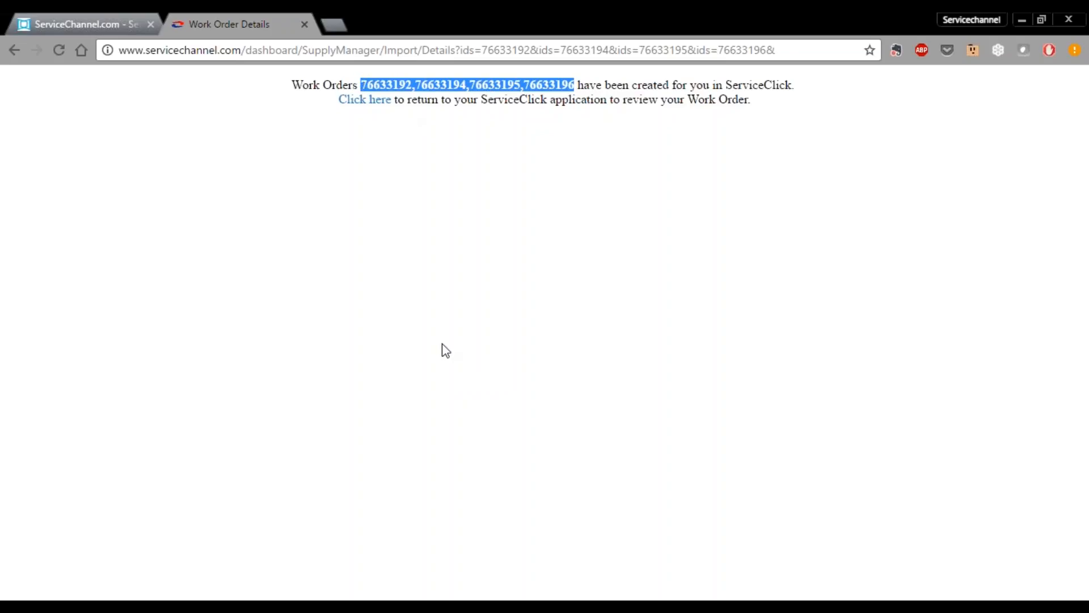
left_click(349, 599)
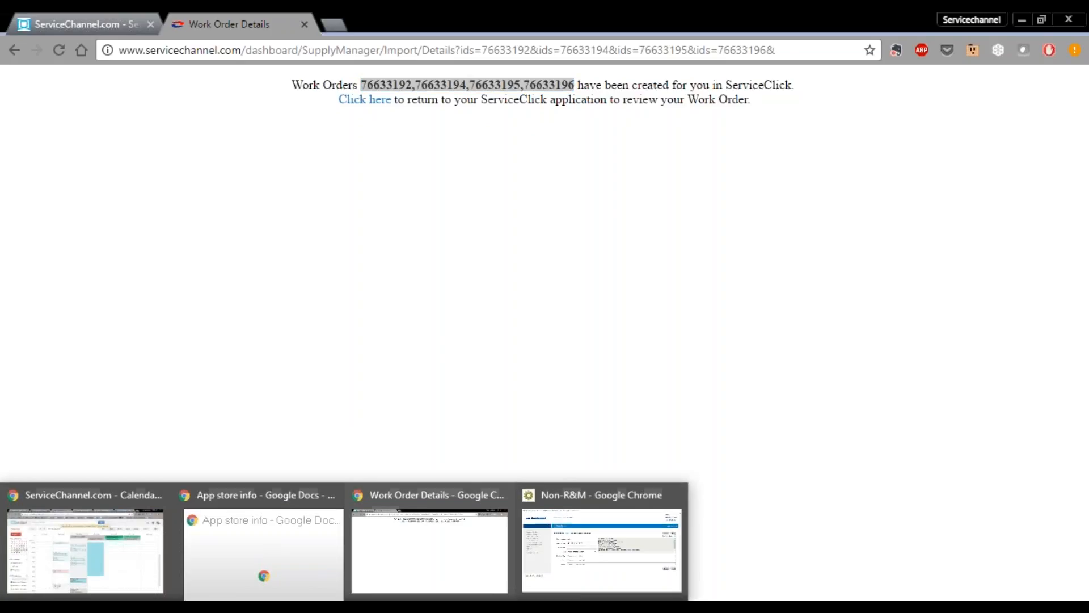
left_click(595, 568)
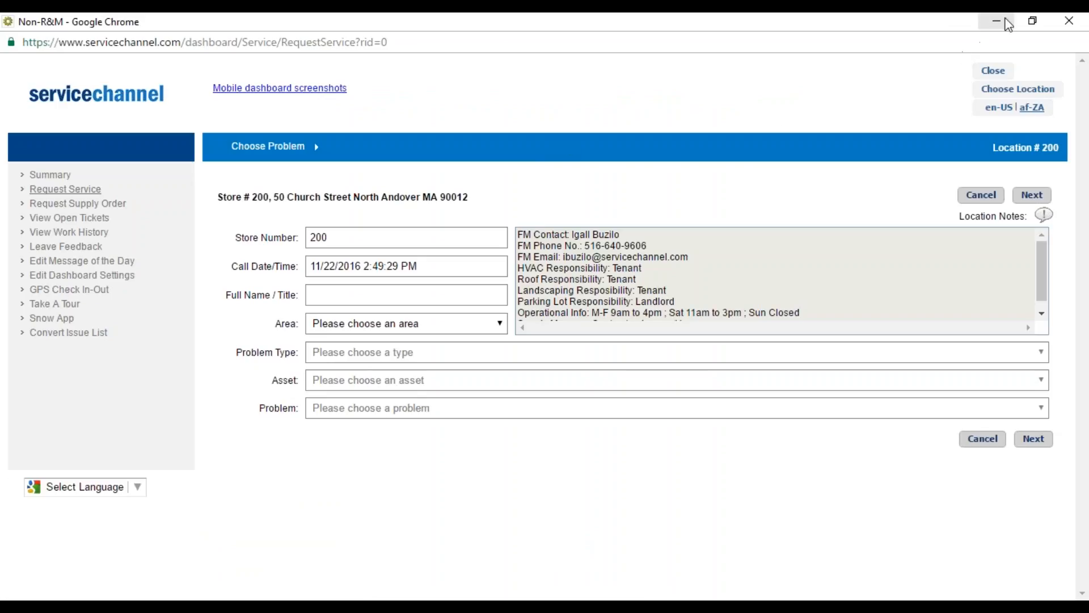
left_click(1005, 21)
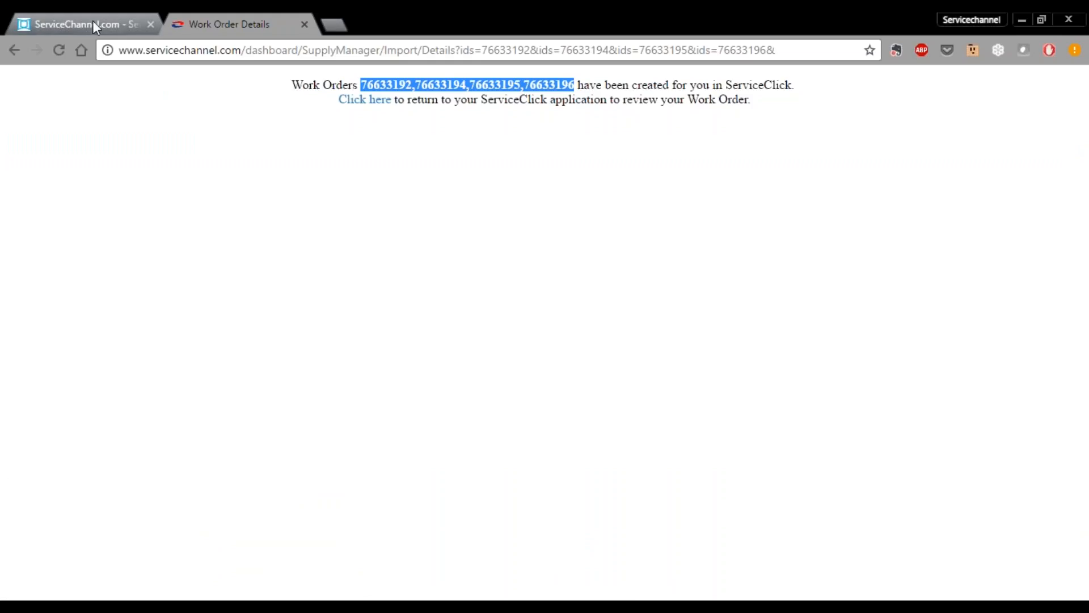
left_click(62, 25)
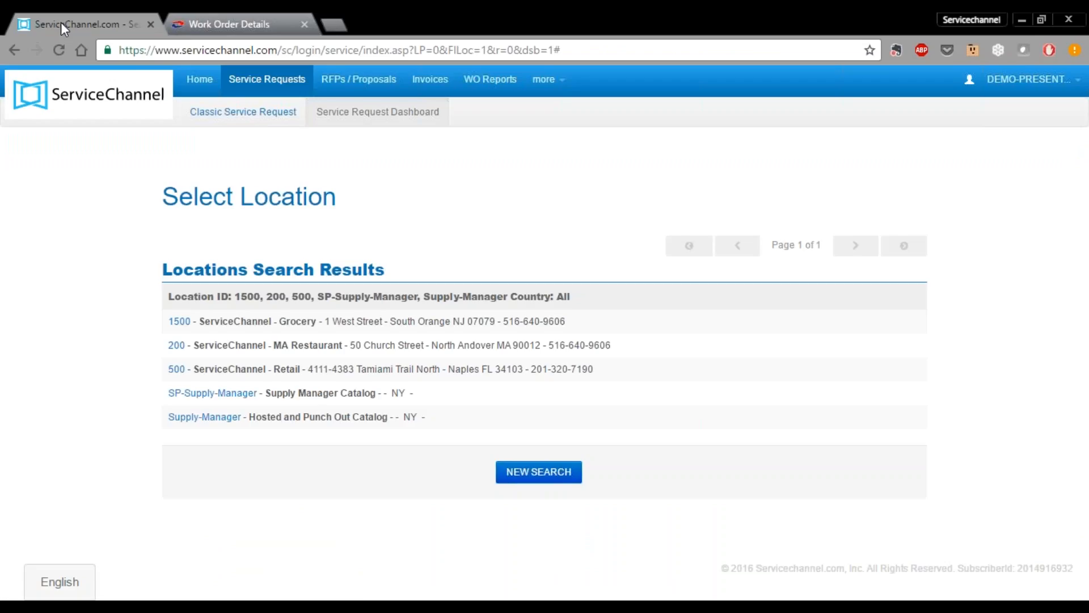
- Paste the copied numbers into the home page's Exact tracking-number search to list 4 work orders
left_click(198, 91)
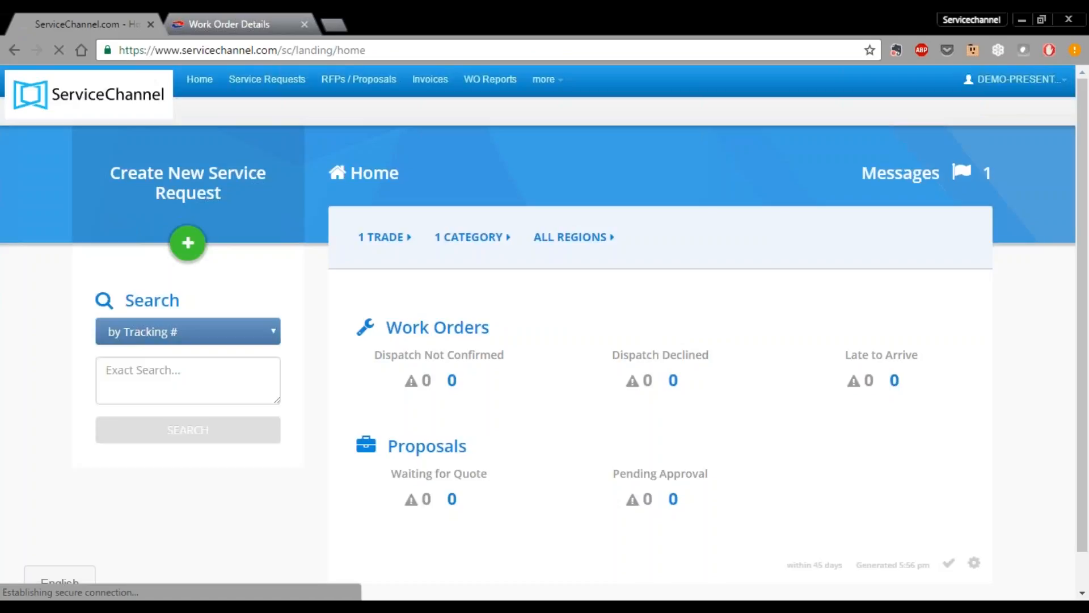
left_click(153, 379)
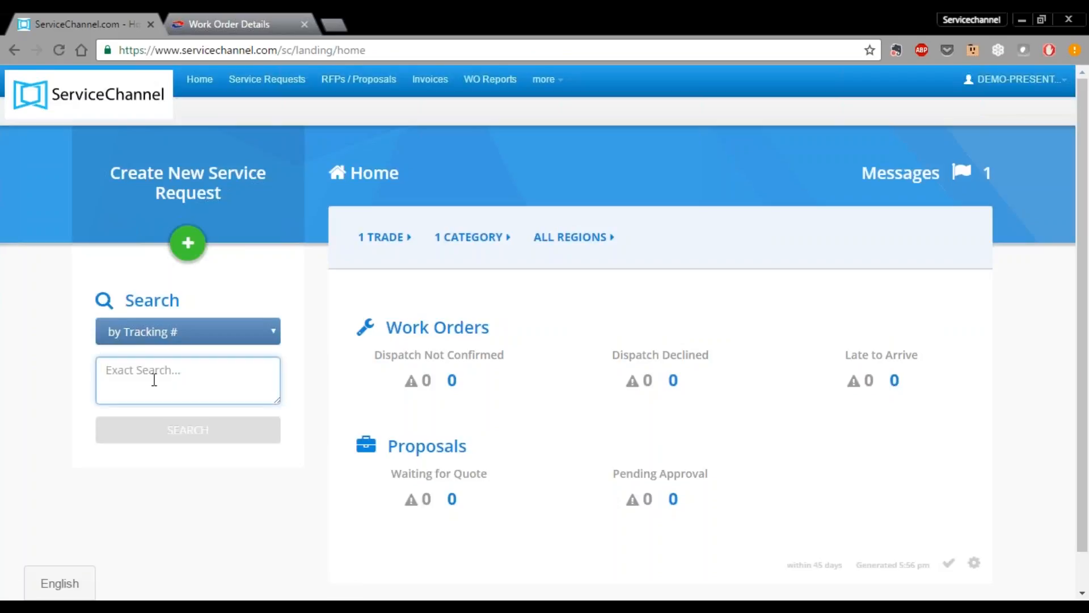
key("Return")
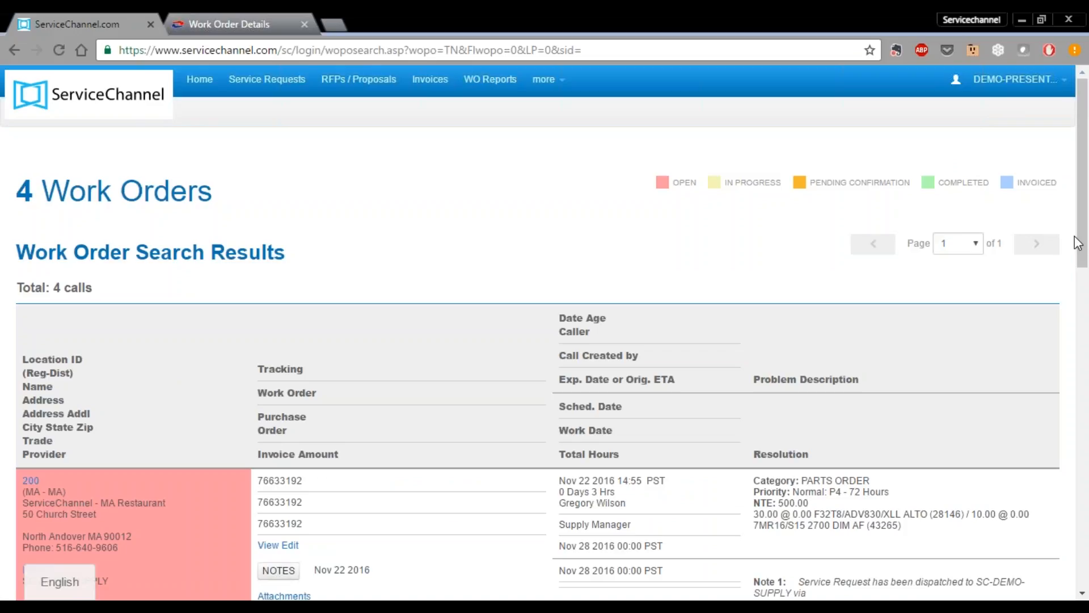
- Open work order 76633192's details, showing 30 of part 28146 and 10 of part 43265
scroll(697, 243, "down", 4)
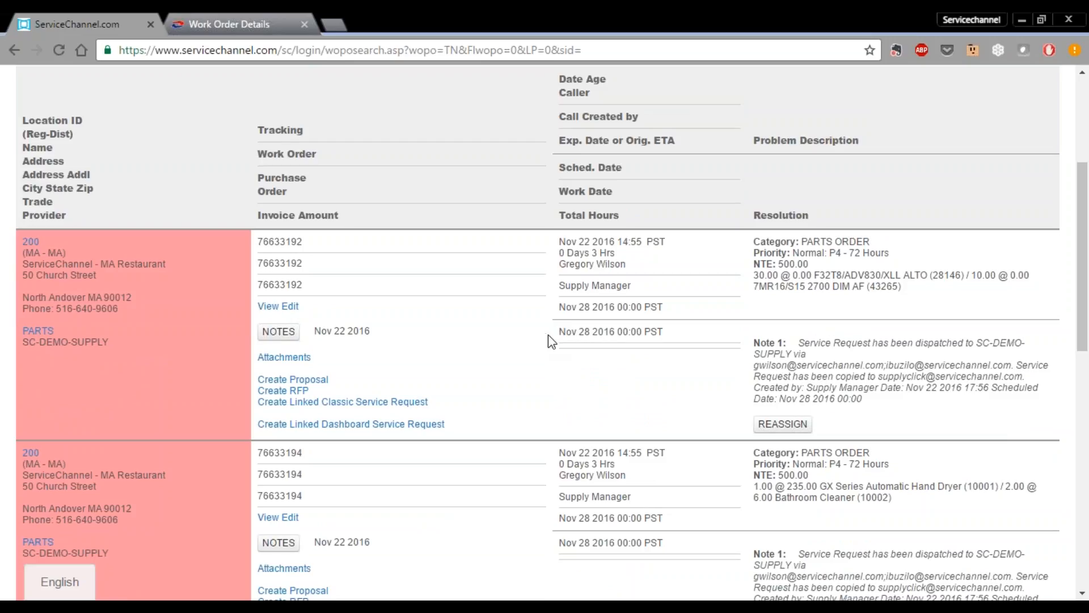
left_click(271, 307)
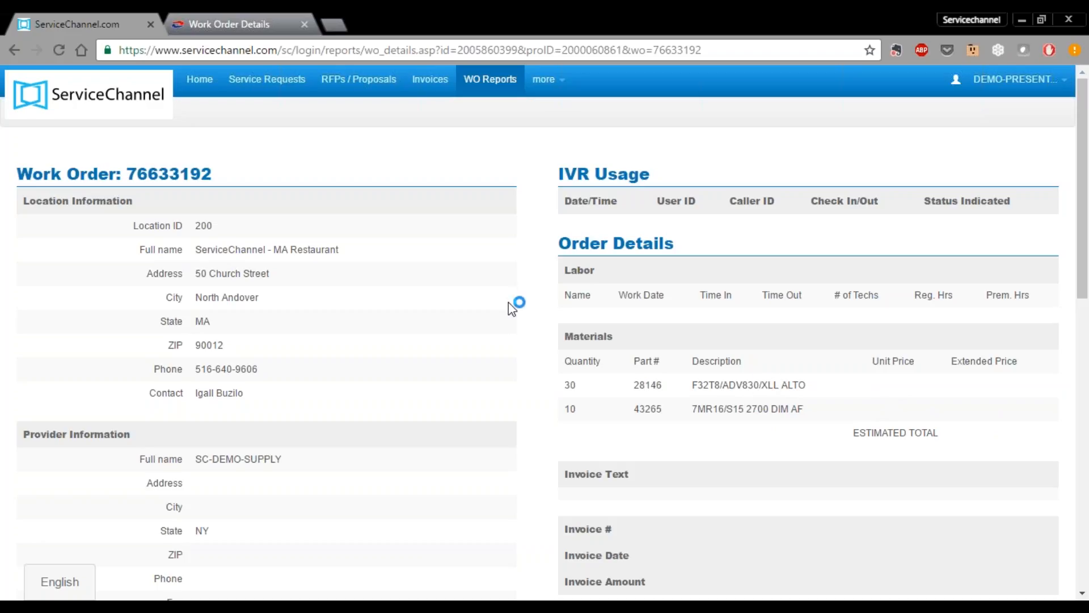
- Go back to the work order search results
left_click(19, 53)
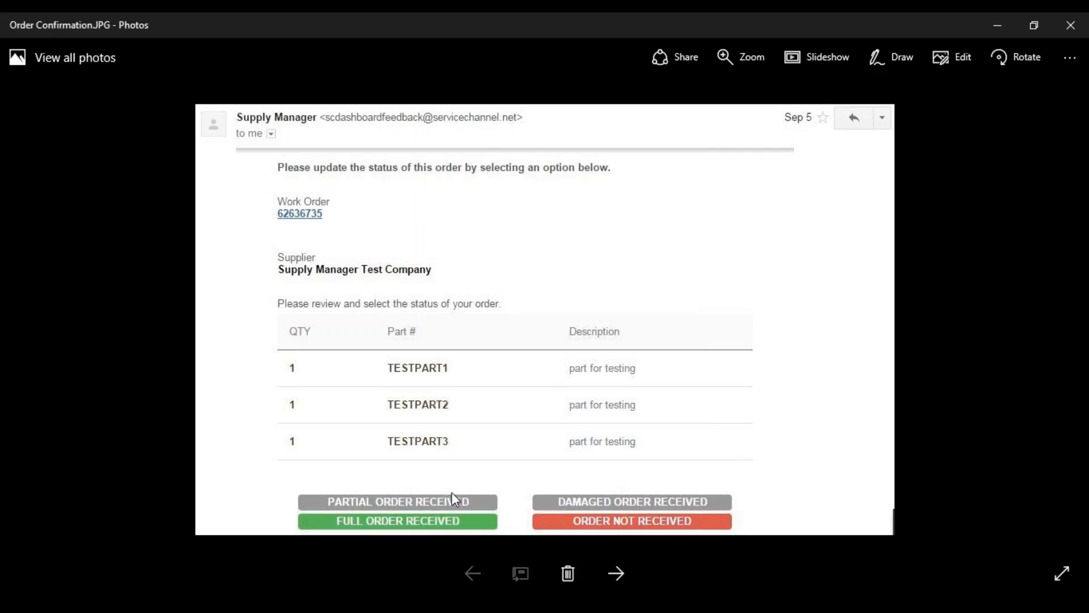
- Minimize the Order Confirmation.JPG image in Photos to show the work order search results again
left_click(994, 32)
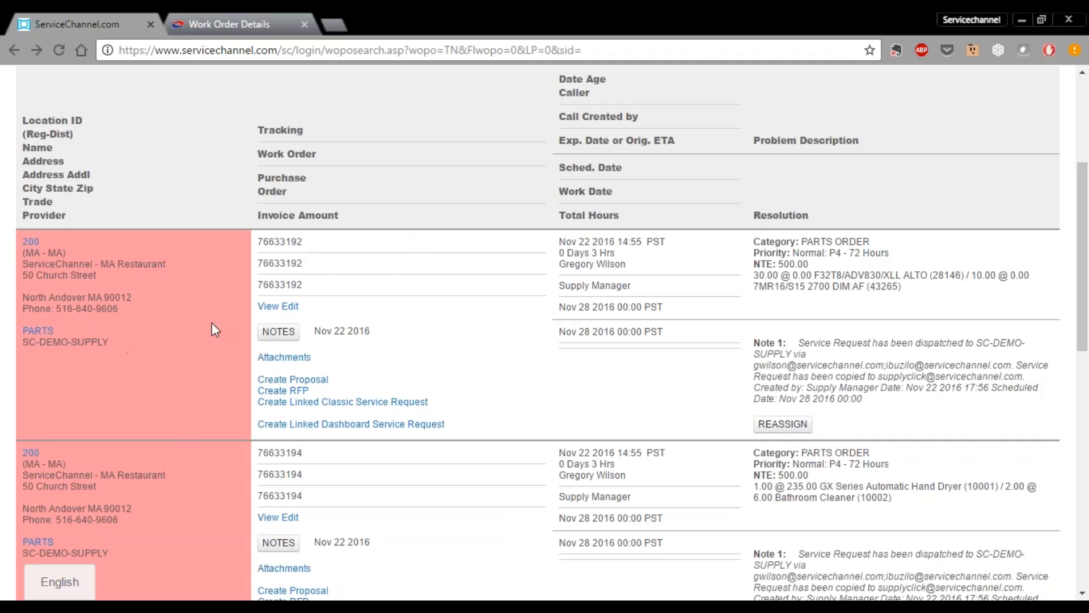